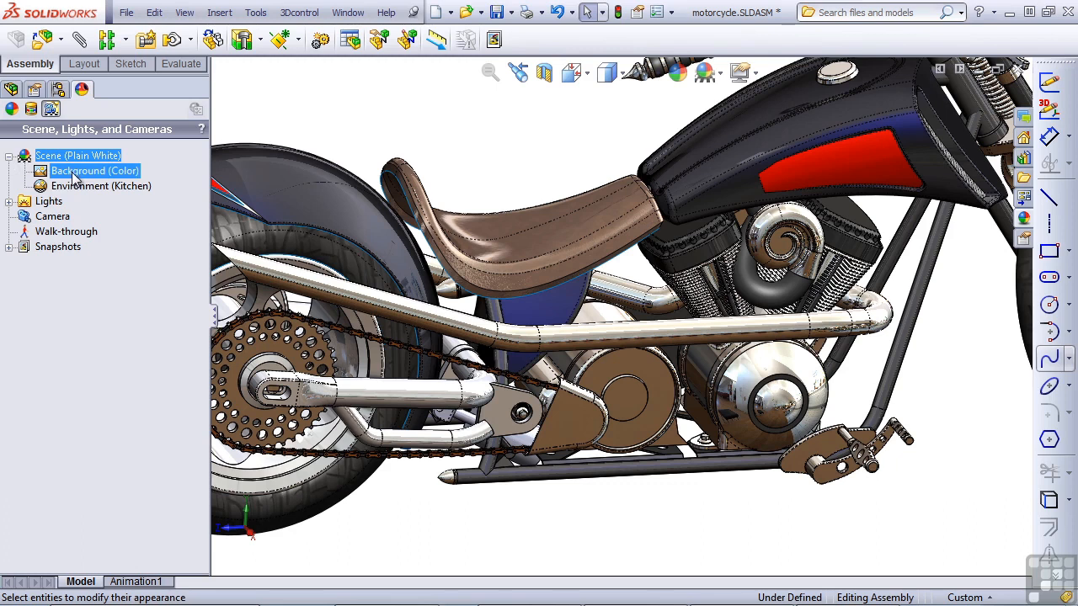
Open the scene library and display the available Basic Scenes
left_click(84, 186)
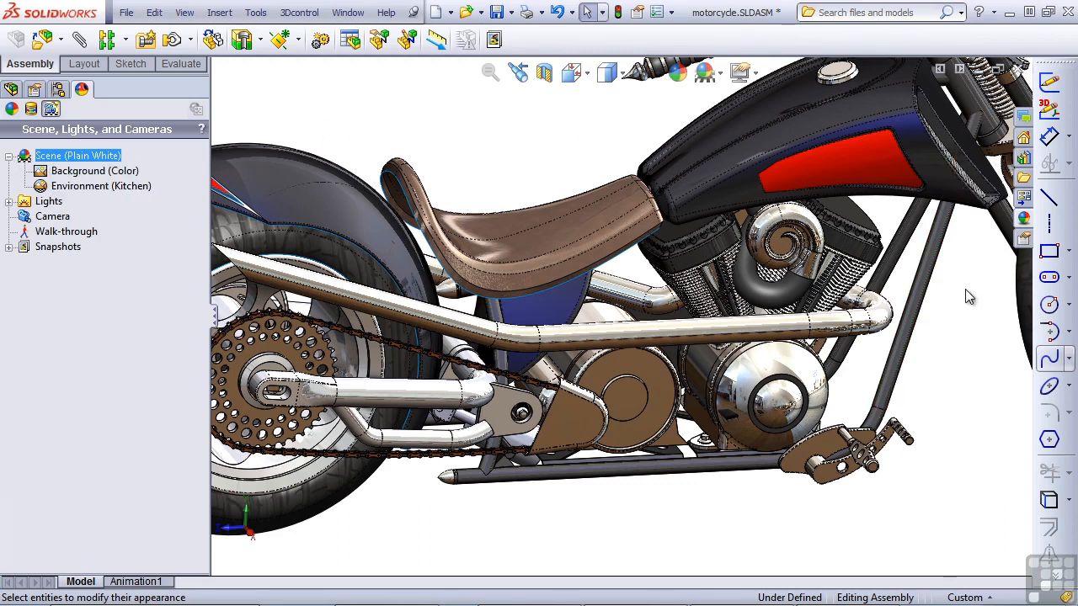
left_click(1025, 220)
left_click_drag(1027, 211, 1028, 185)
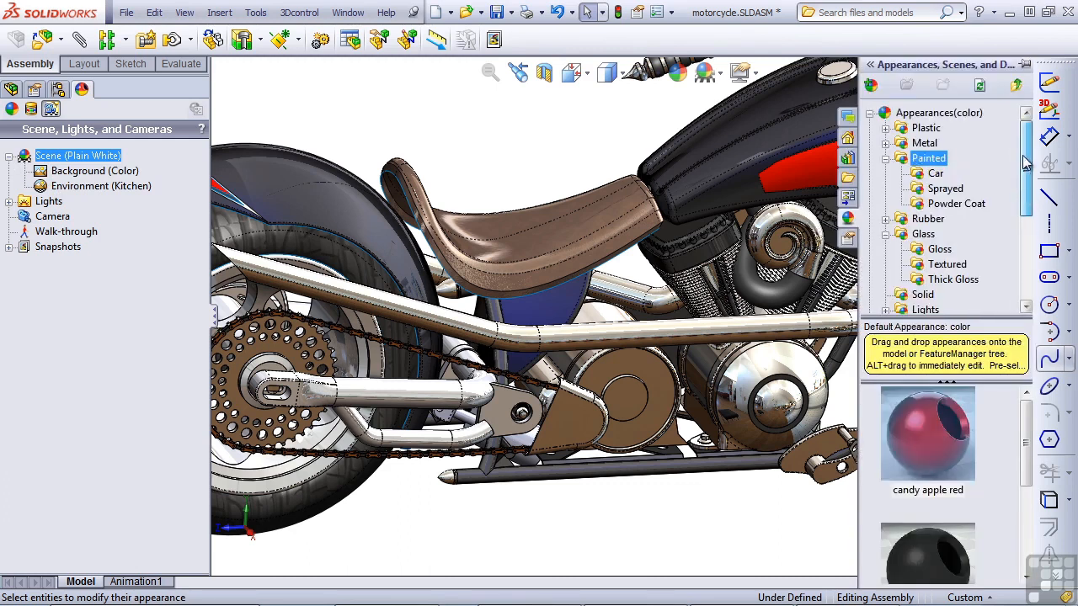
left_click(869, 114)
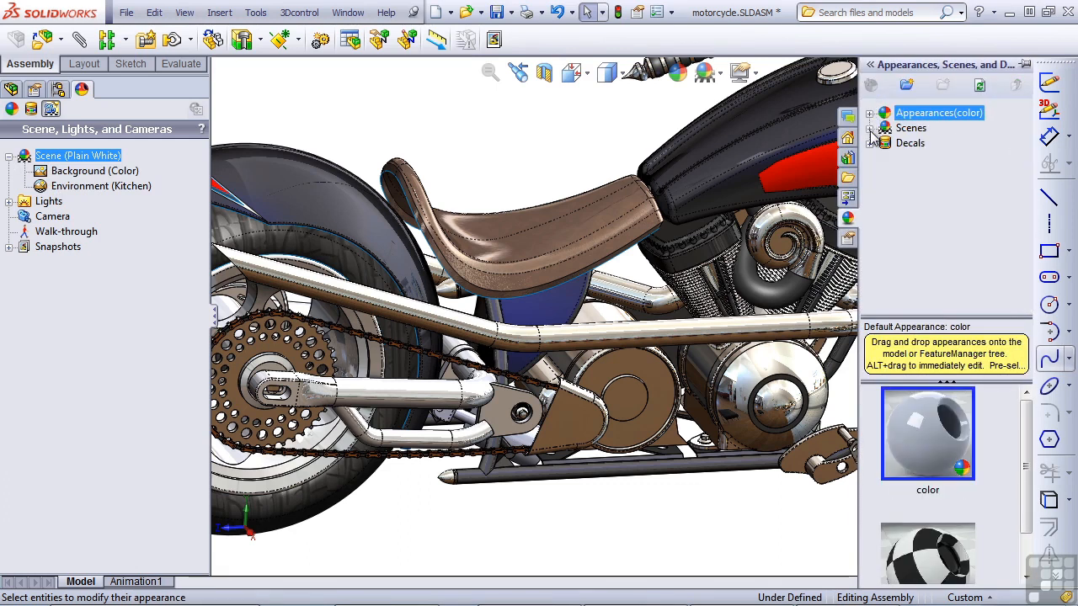
left_click(870, 128)
left_click(937, 144)
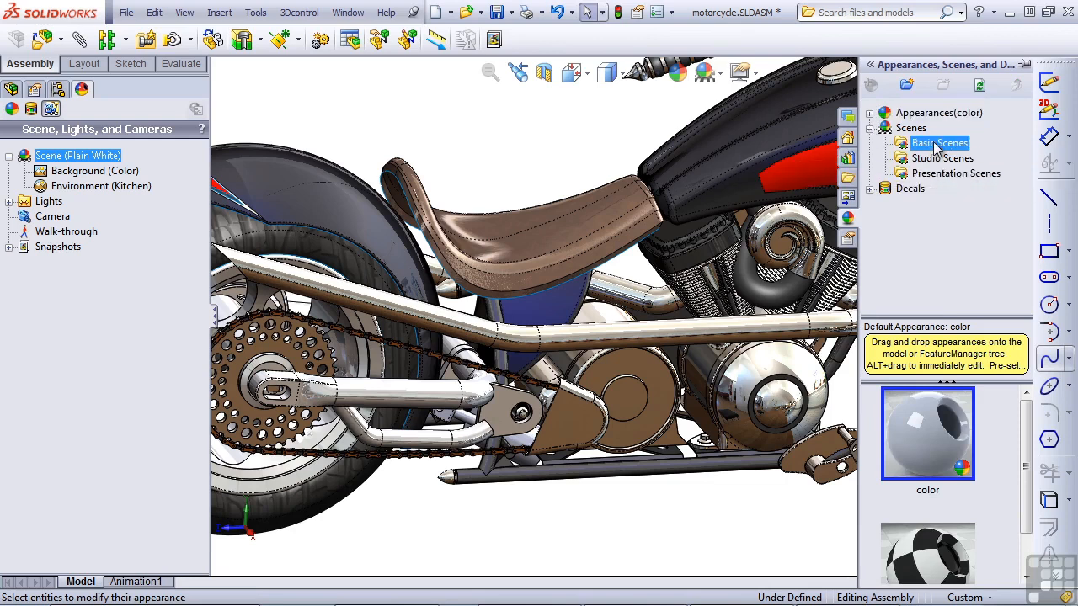
mouse_move(955, 455)
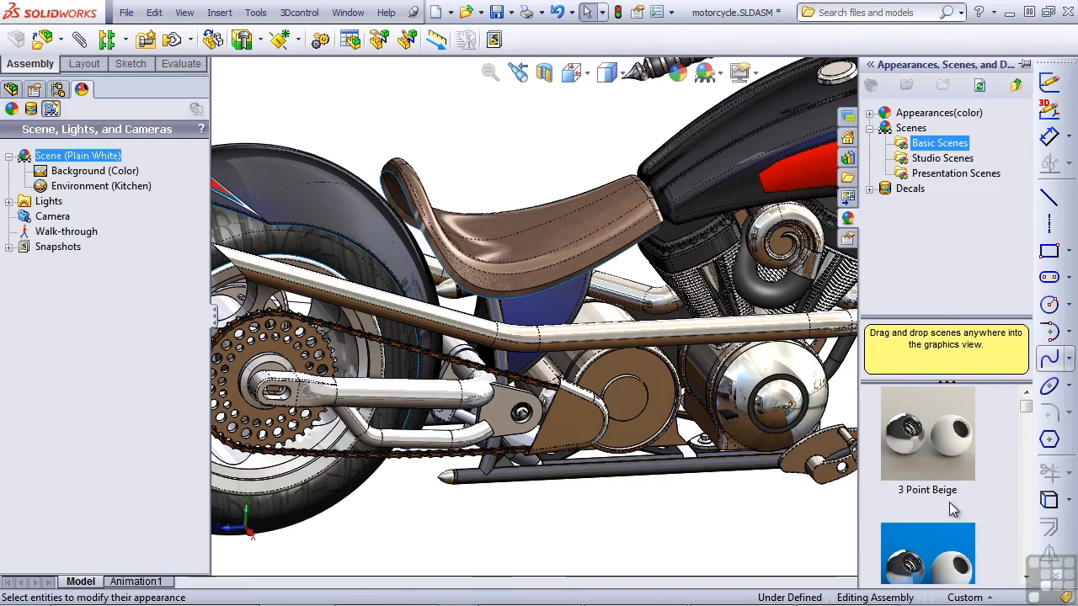
Apply the Courtyard Background presentation scene to the motorcycle and allow the background appearance to use the document scene
left_click(956, 160)
left_click_drag(1025, 420, 1047, 557)
left_click(943, 174)
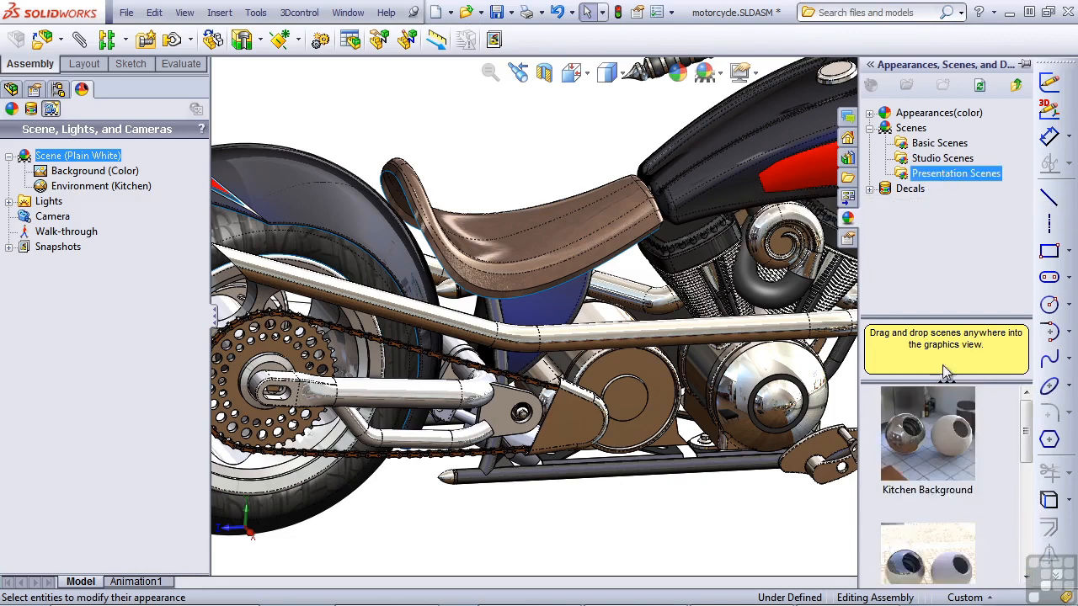
left_click_drag(1026, 436, 1023, 473)
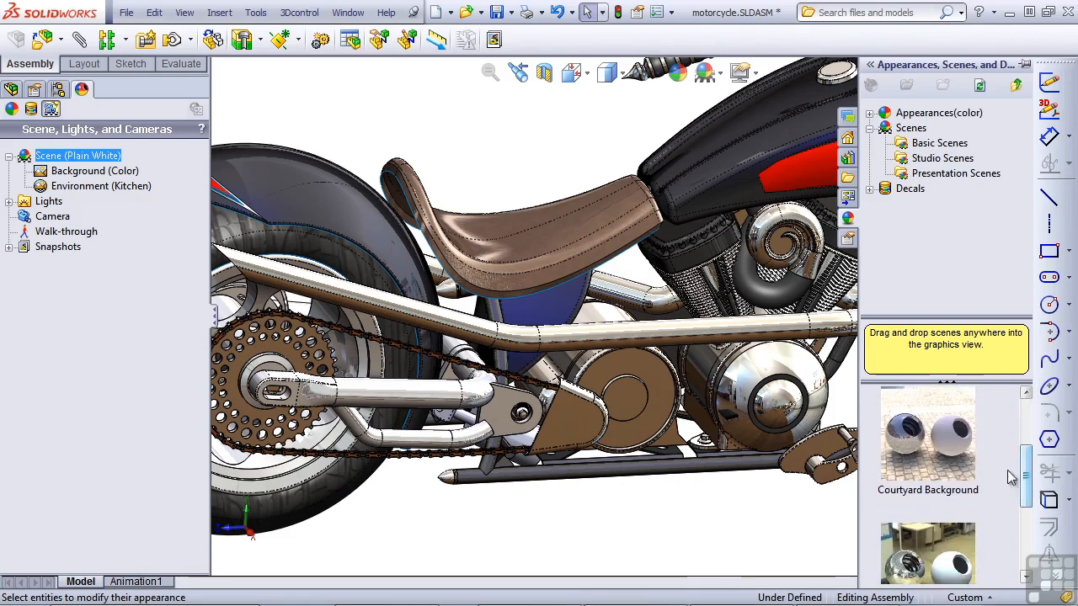
left_click(939, 467)
left_click_drag(937, 469, 679, 517)
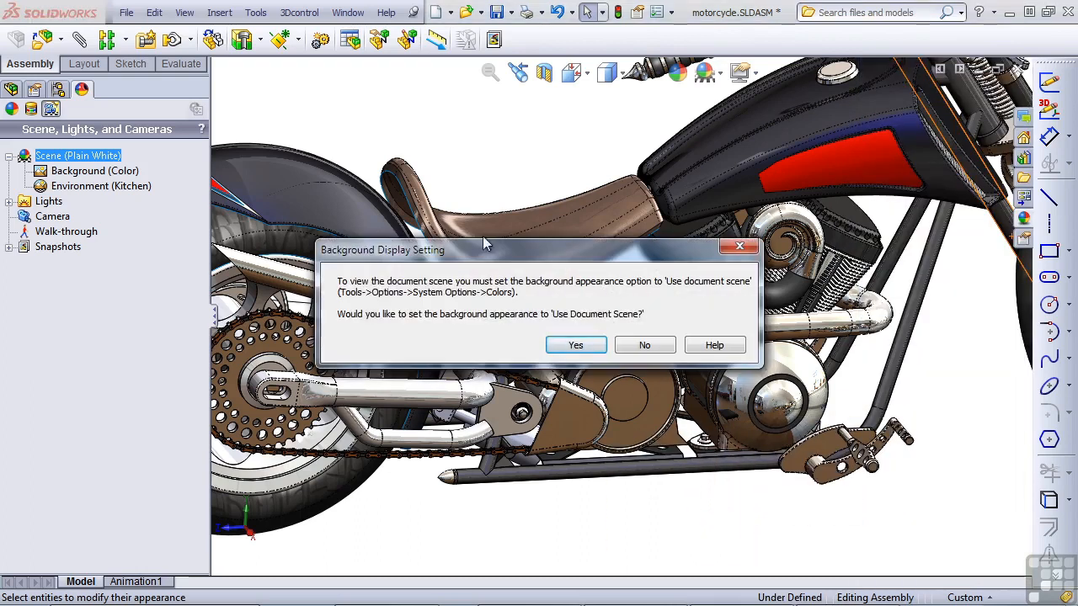
left_click(571, 347)
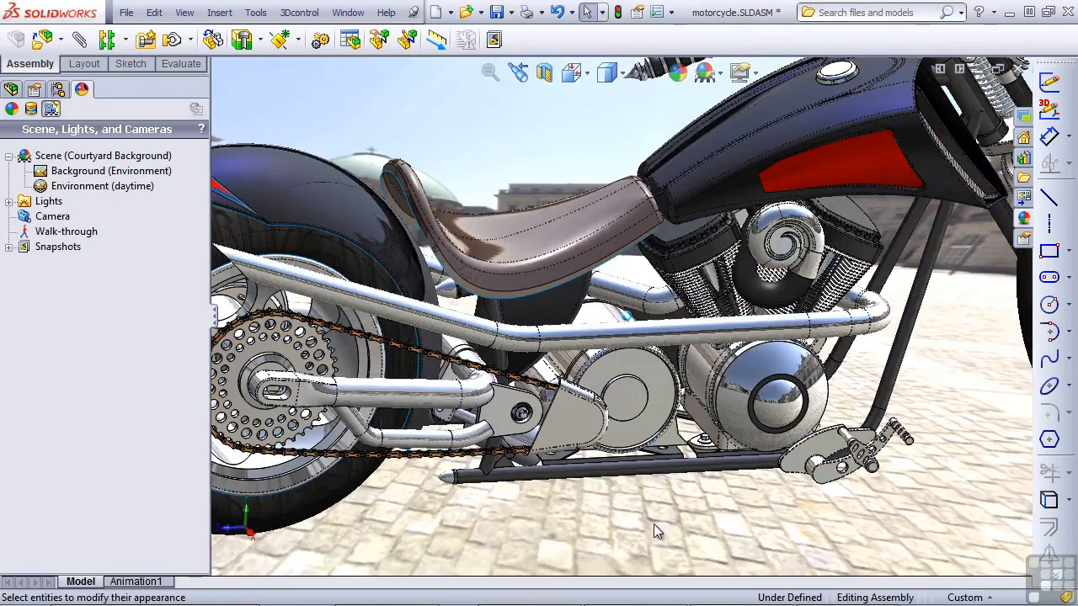
Turn on Shadows In Shaded Mode for the motorcycle in the courtyard scene
scroll(653, 523, "up", 6)
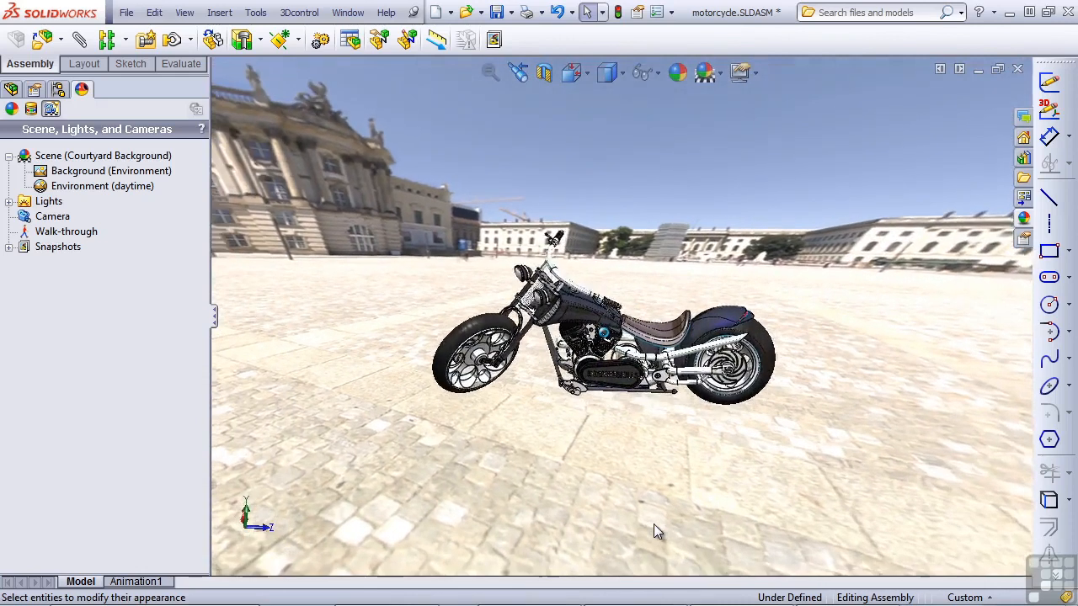
left_click(754, 73)
left_click(758, 115)
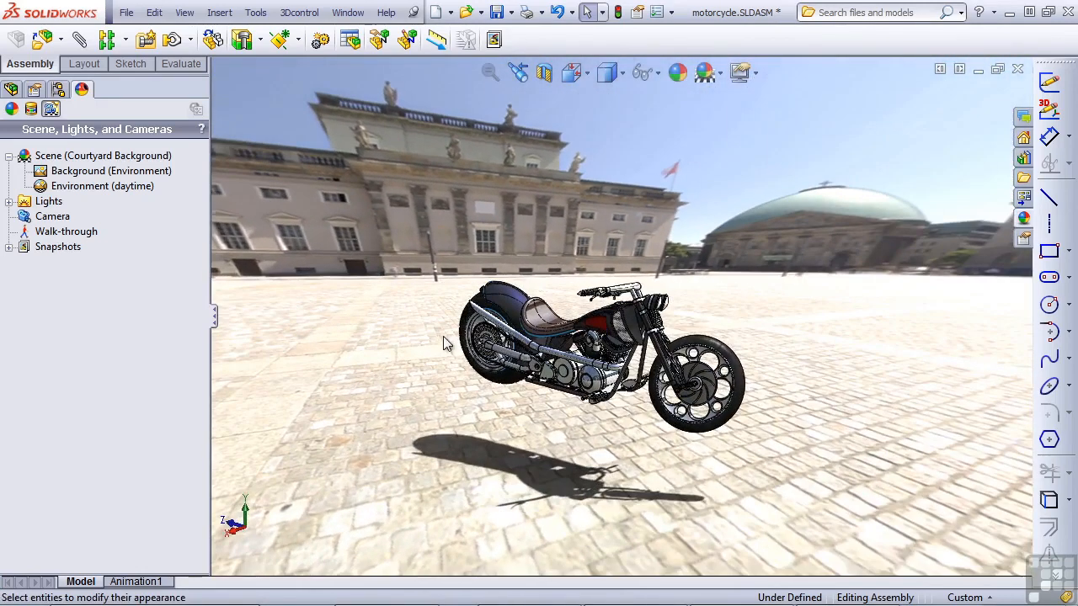
Edit the scene environment and raise the floor toward the motorcycle's wheels with an offset of about 17.286 in
left_click(102, 187)
right_click(102, 187)
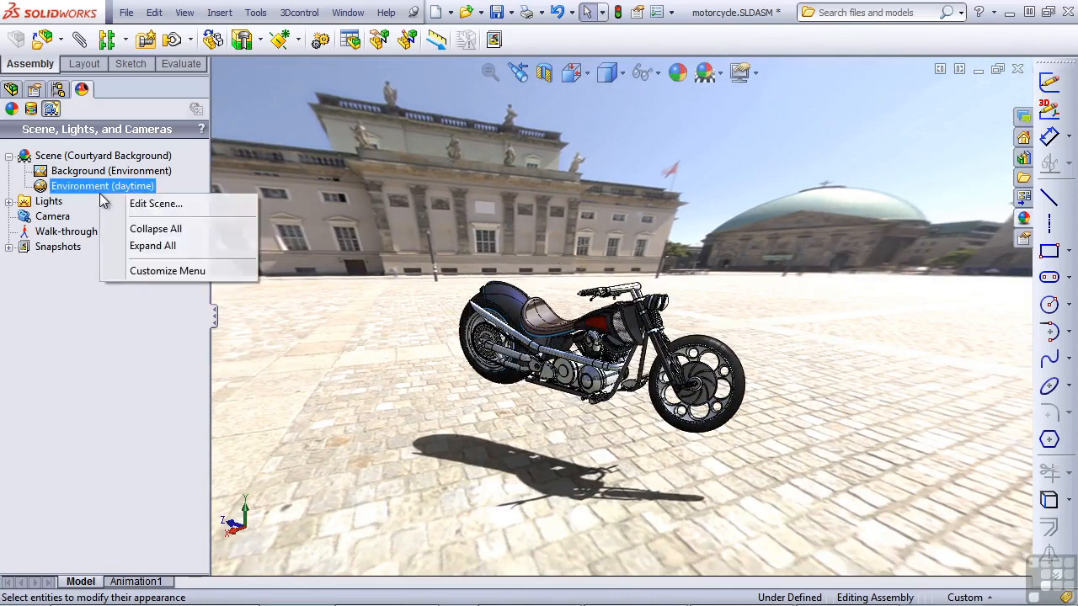
left_click(160, 204)
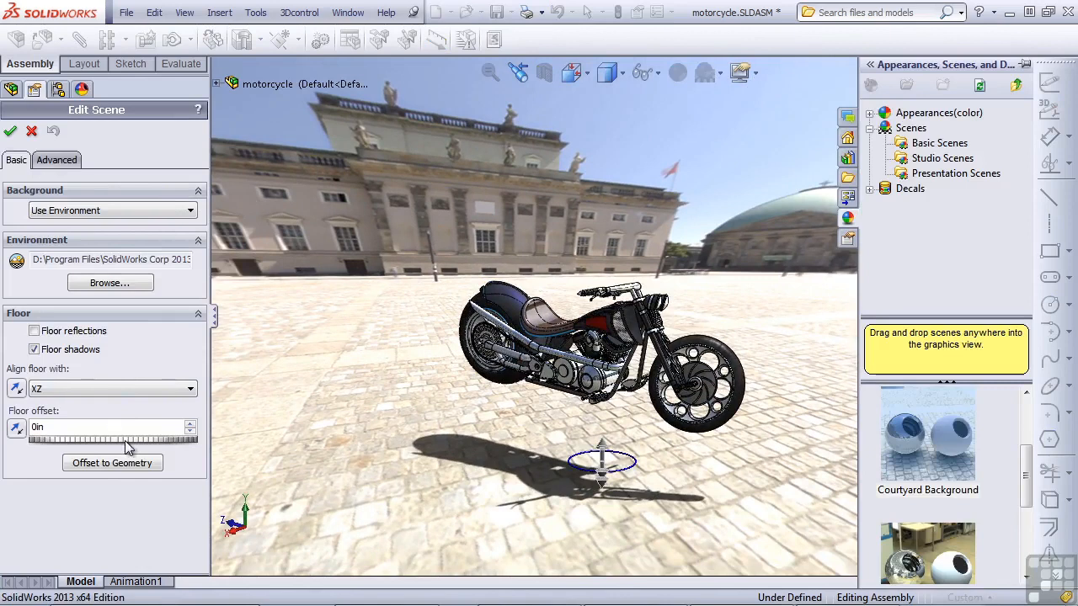
left_click_drag(52, 442, 126, 447)
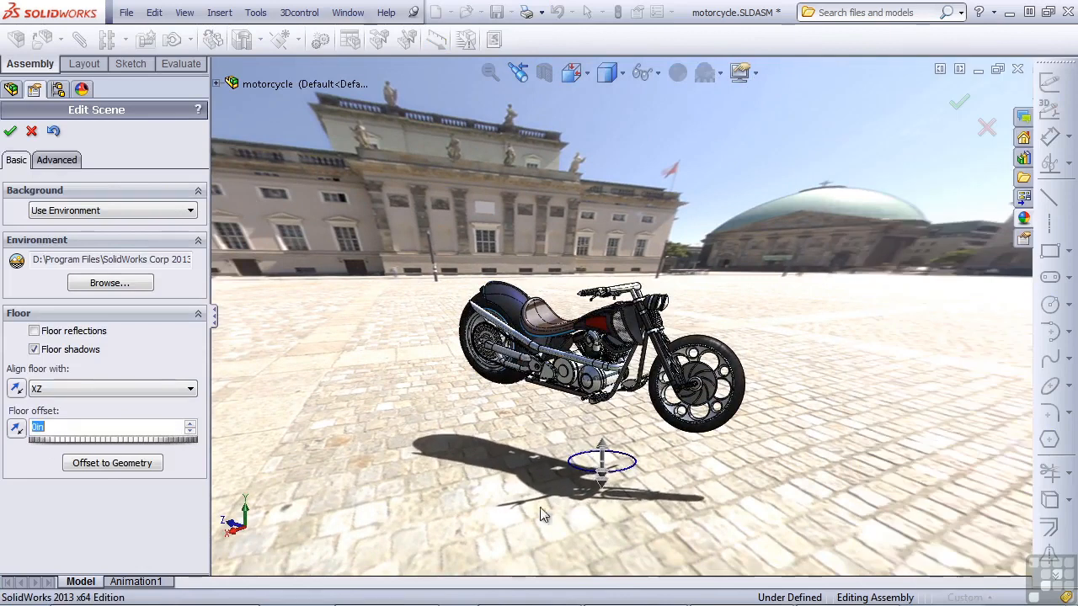
left_click_drag(600, 455, 614, 394)
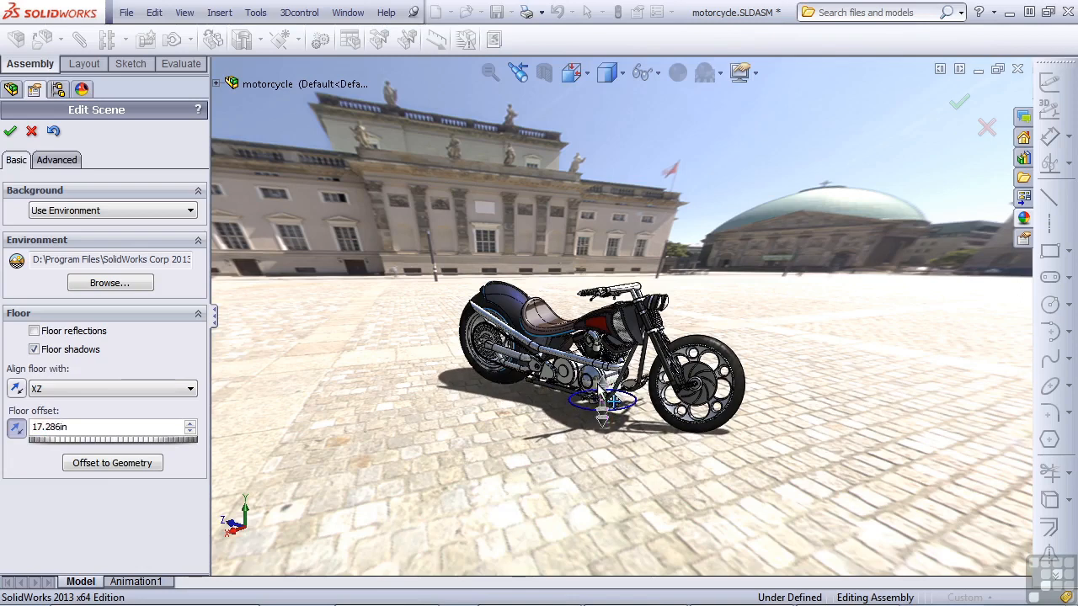
left_click(11, 132)
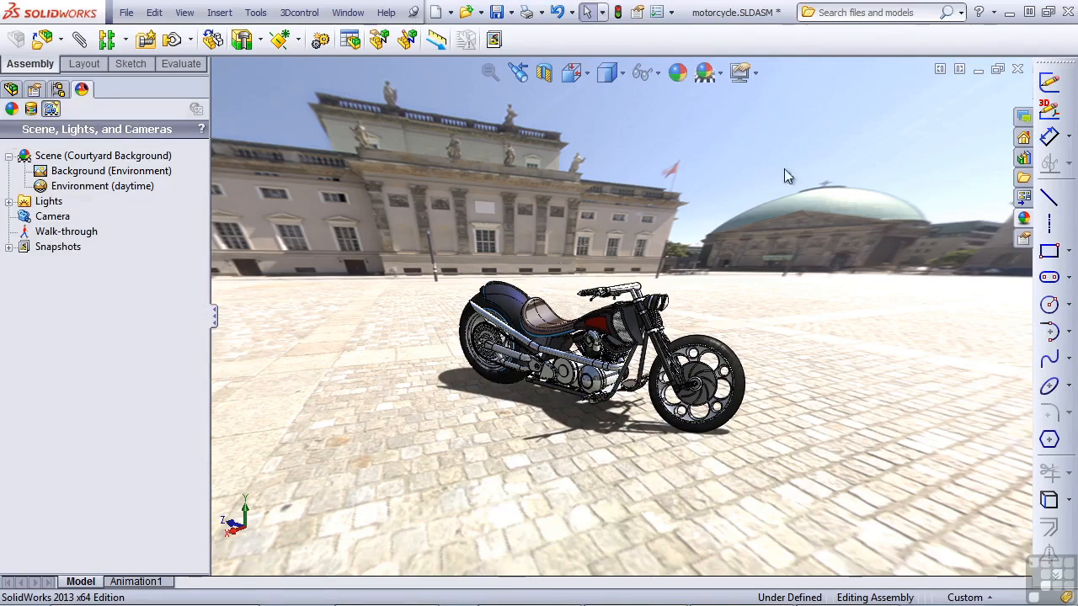
Turn on Ambient Occlusion and inspect the motorcycle from its other side
left_click(754, 75)
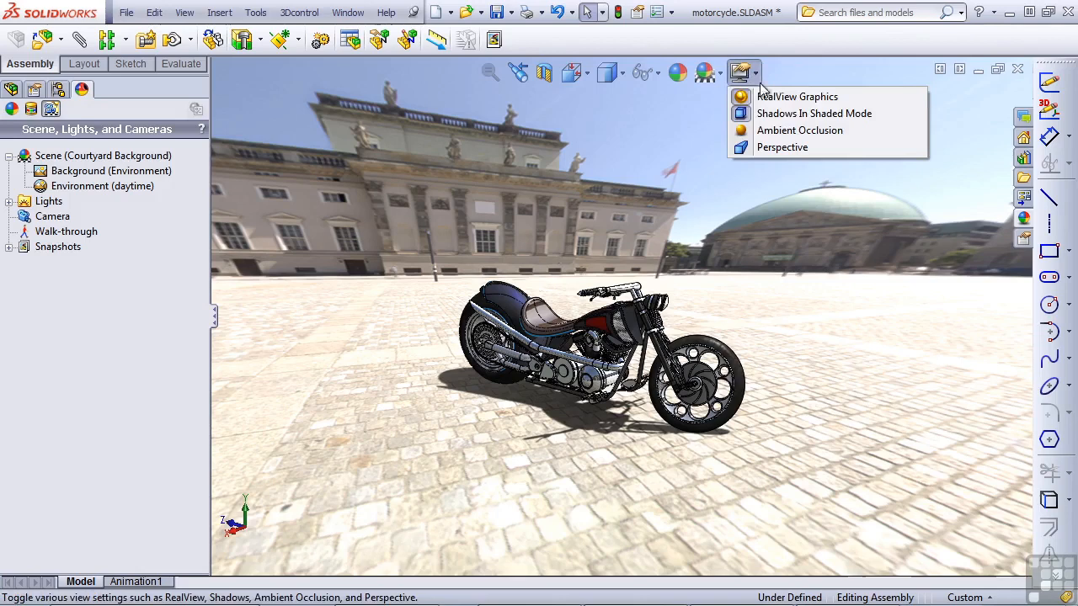
left_click(779, 130)
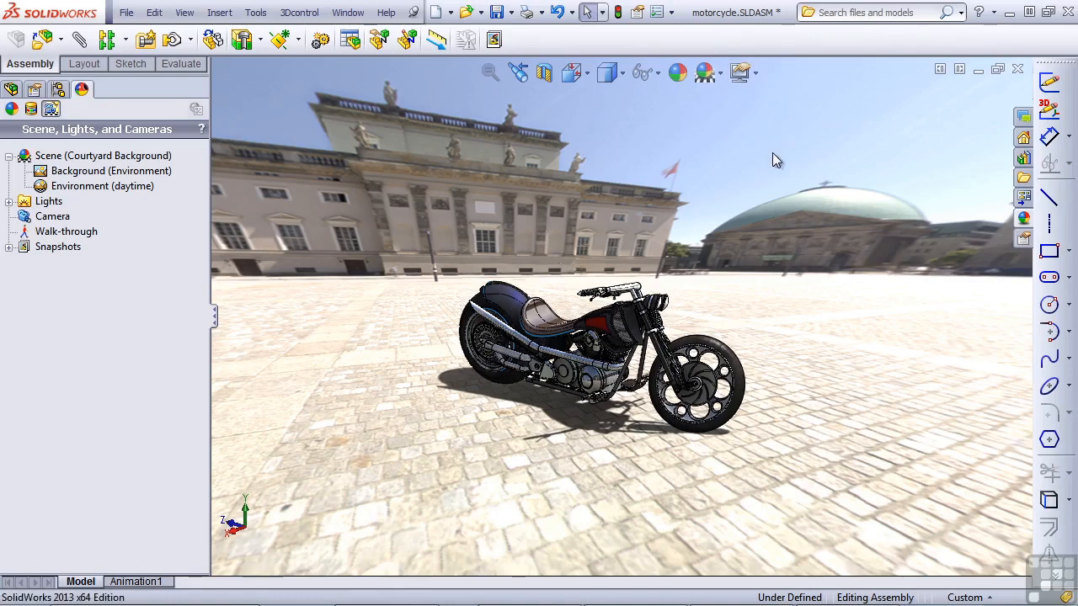
scroll(561, 406, "down", 5)
middle_click_drag(555, 410, 583, 333)
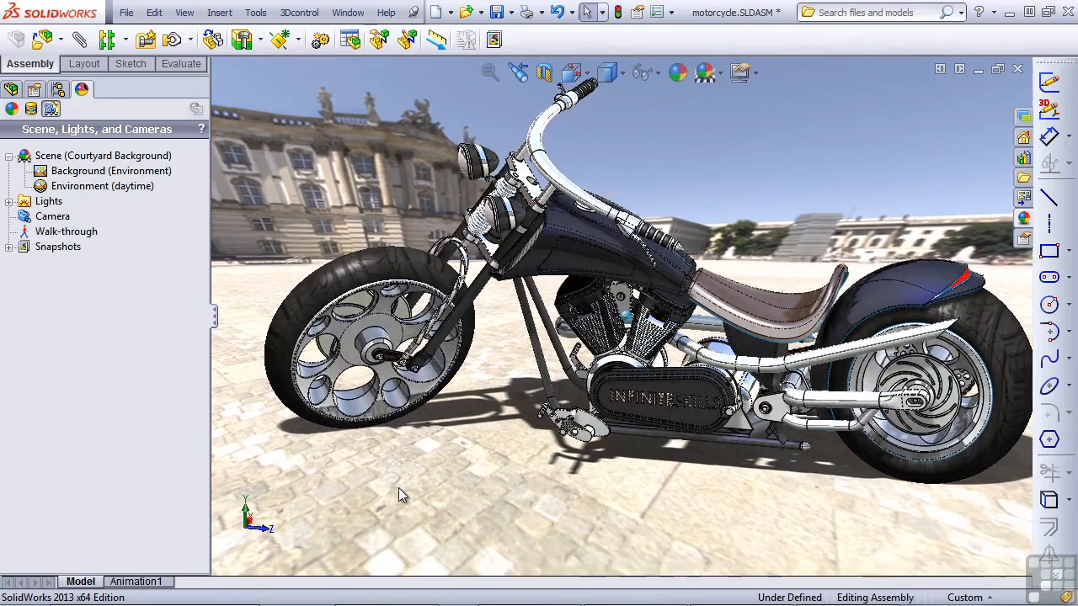
Set the display style to Shaded without edges and turn on the Perspective view
left_click(620, 75)
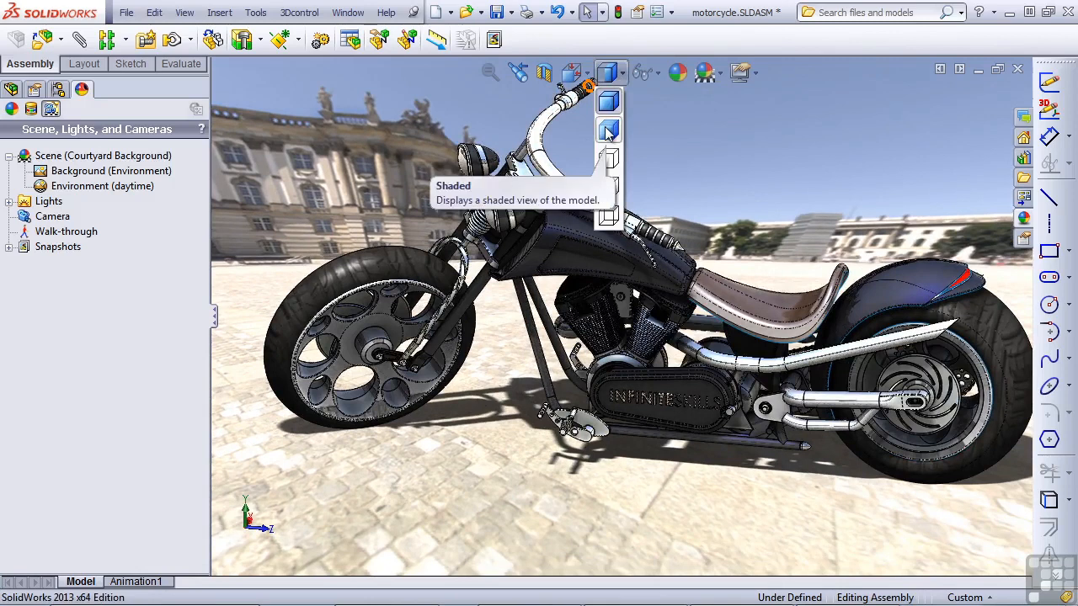
left_click(607, 130)
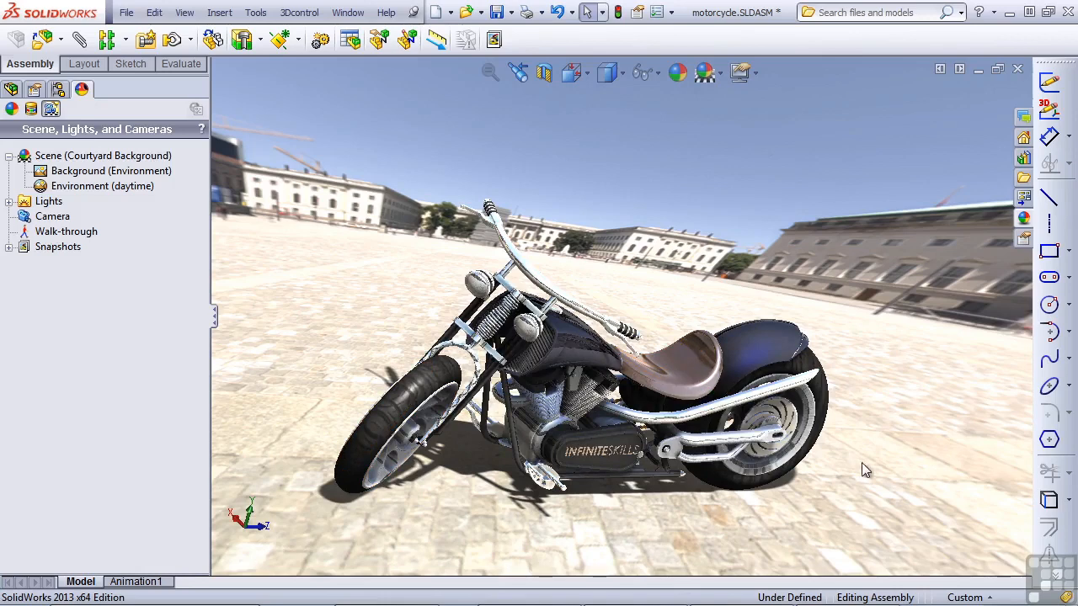
left_click(740, 74)
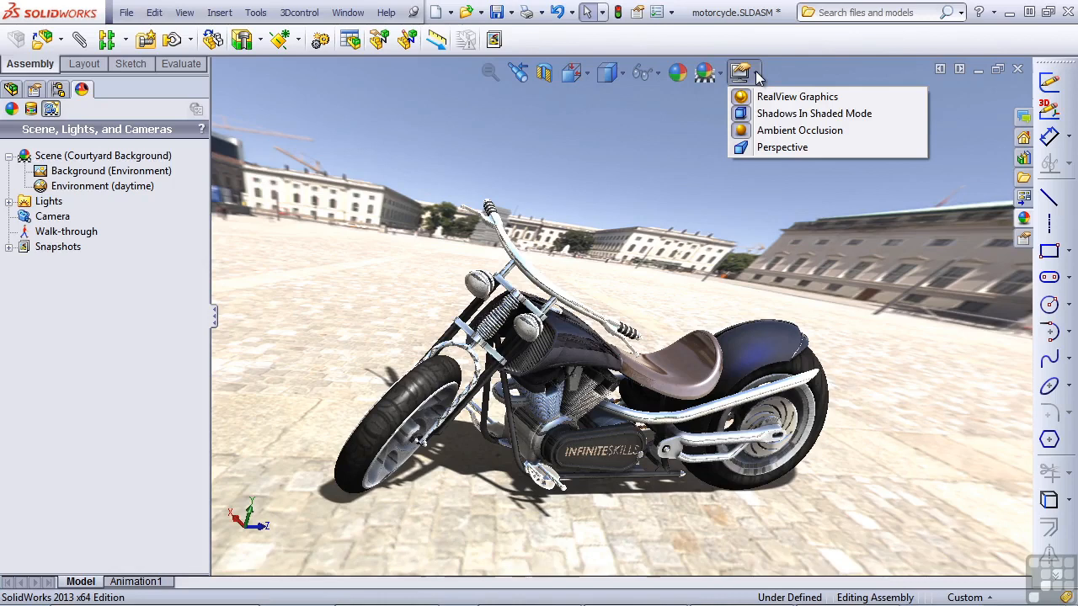
left_click(773, 148)
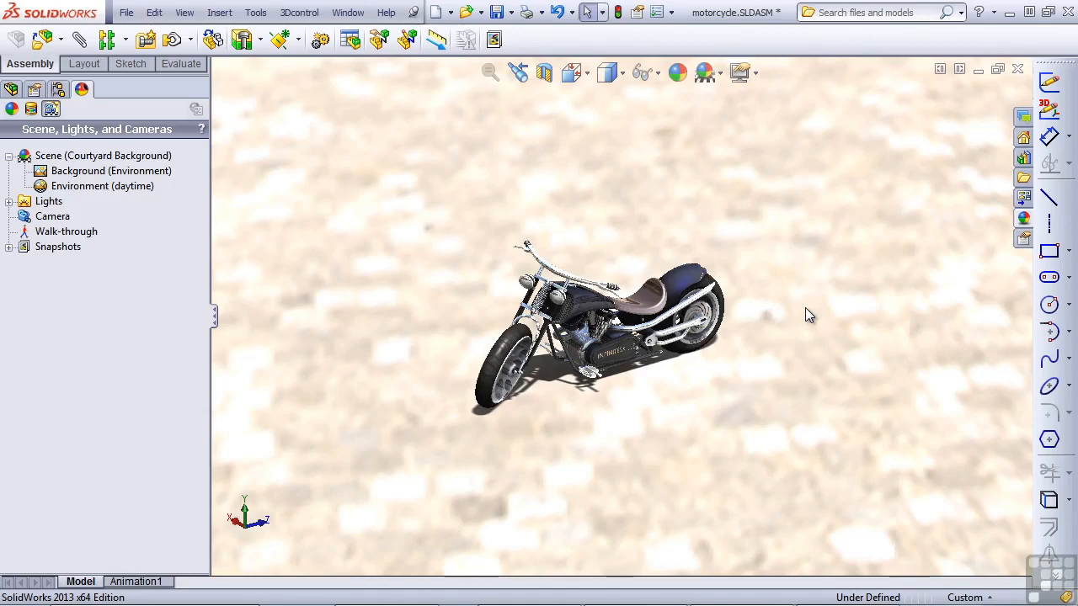
Apply the Reflective Floor Black scene from the Studio Scenes to the motorcycle
left_click(1023, 221)
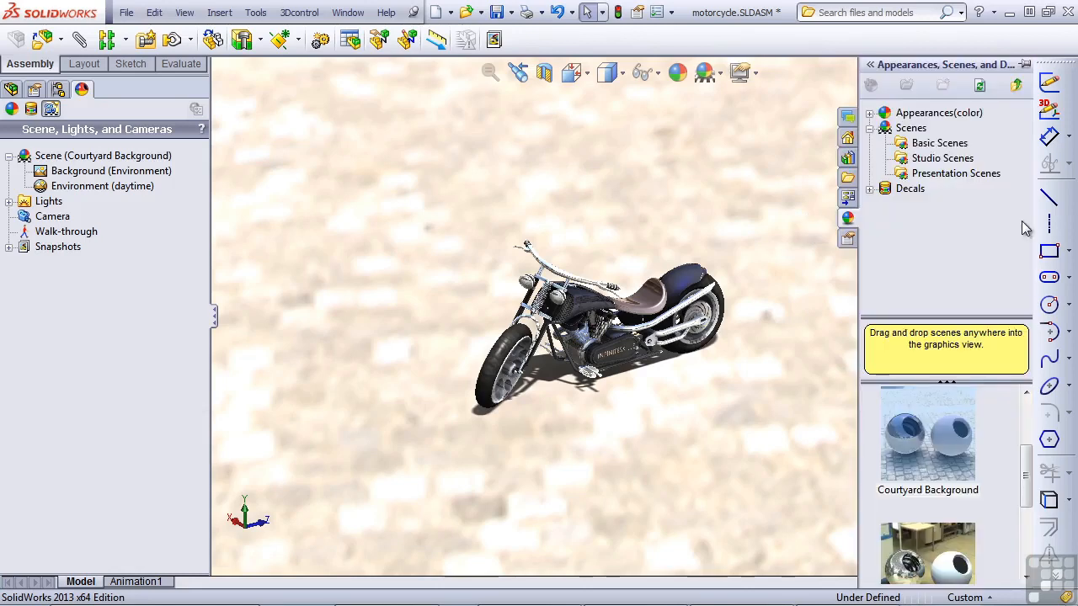
left_click(942, 158)
left_click_drag(926, 444, 688, 458)
middle_click_drag(702, 468, 388, 463)
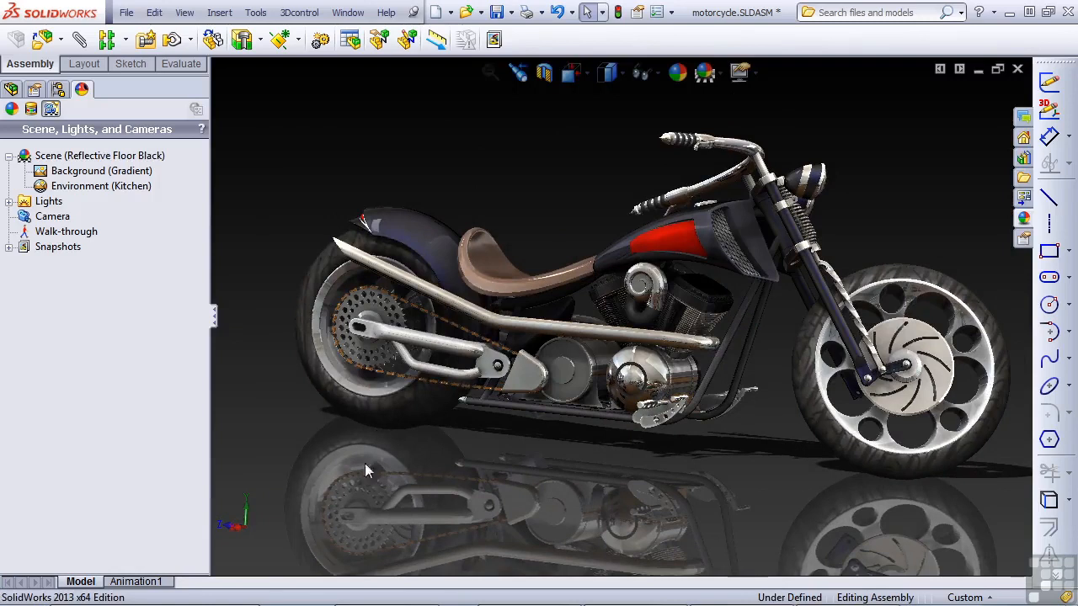
Set the perspective view's observer position to 0.5 and accept it
left_click(180, 12)
mouse_move(212, 69)
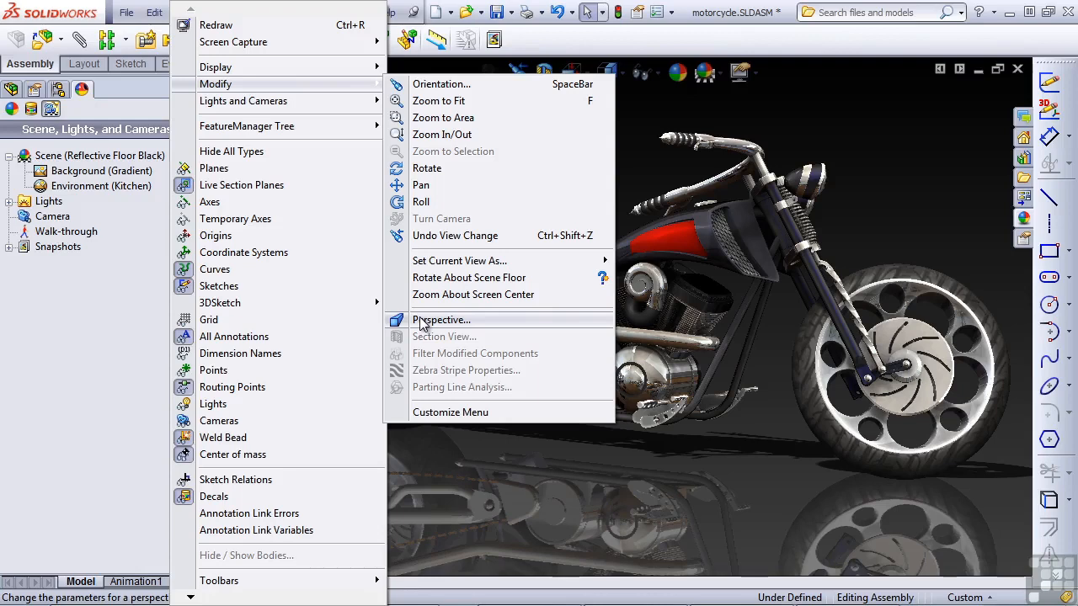
left_click(421, 321)
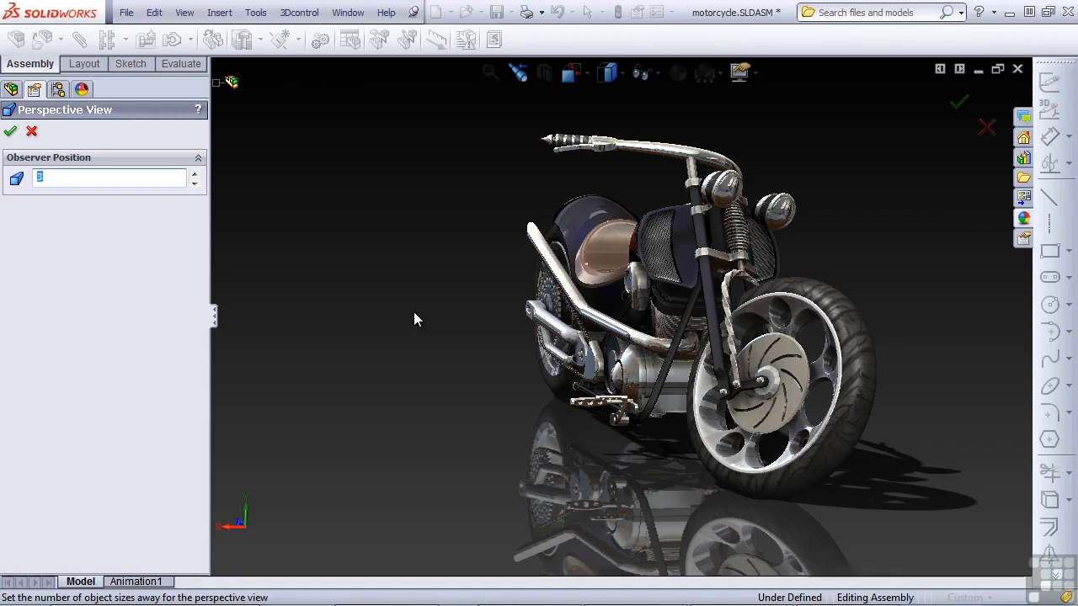
type(".5")
key("Return")
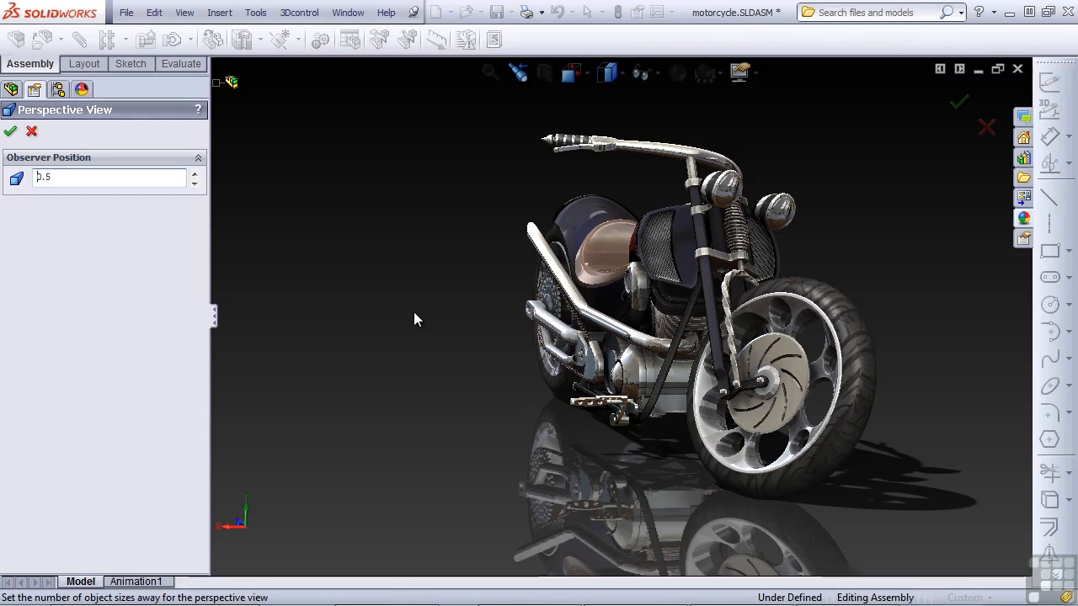
scroll(815, 439, "down", 5)
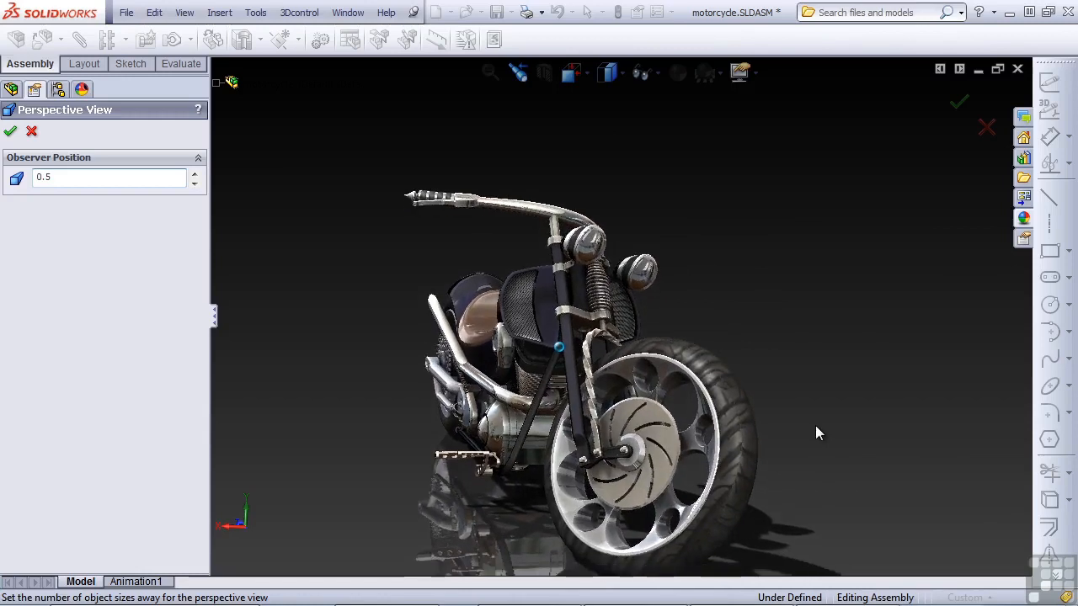
left_click(9, 131)
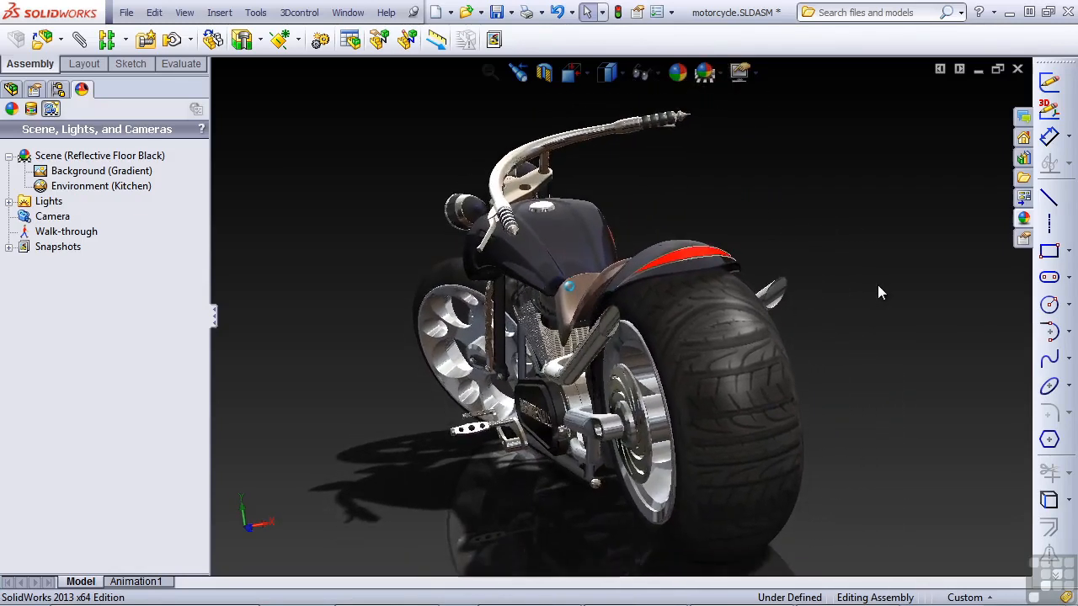
Set the background appearance to Plain (Viewport Background color) in the system color options and inspect the motorcycle's reflection
left_click(671, 18)
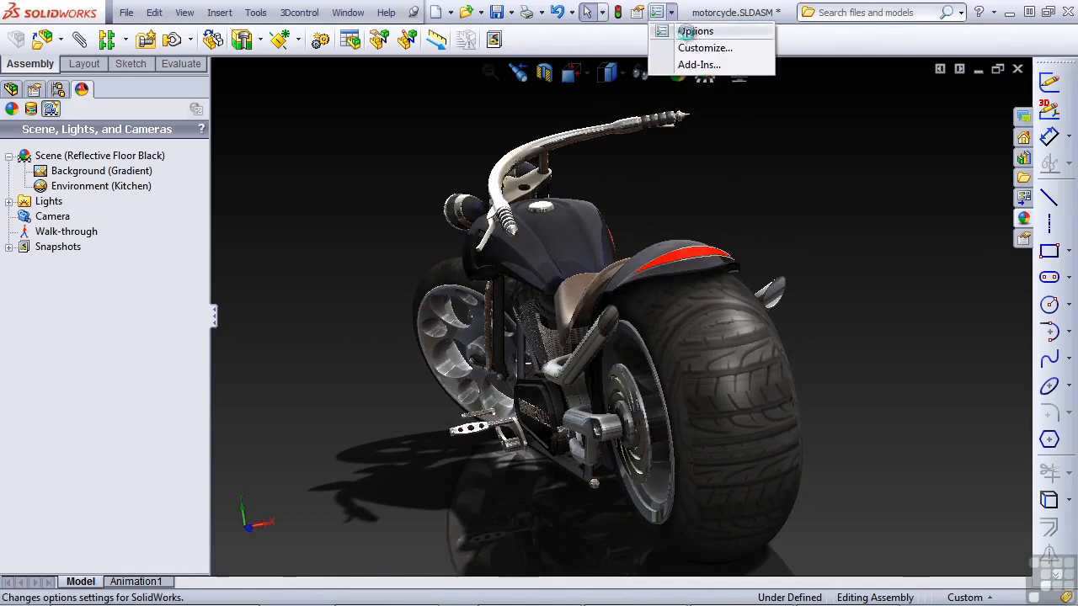
left_click(686, 30)
left_click(214, 107)
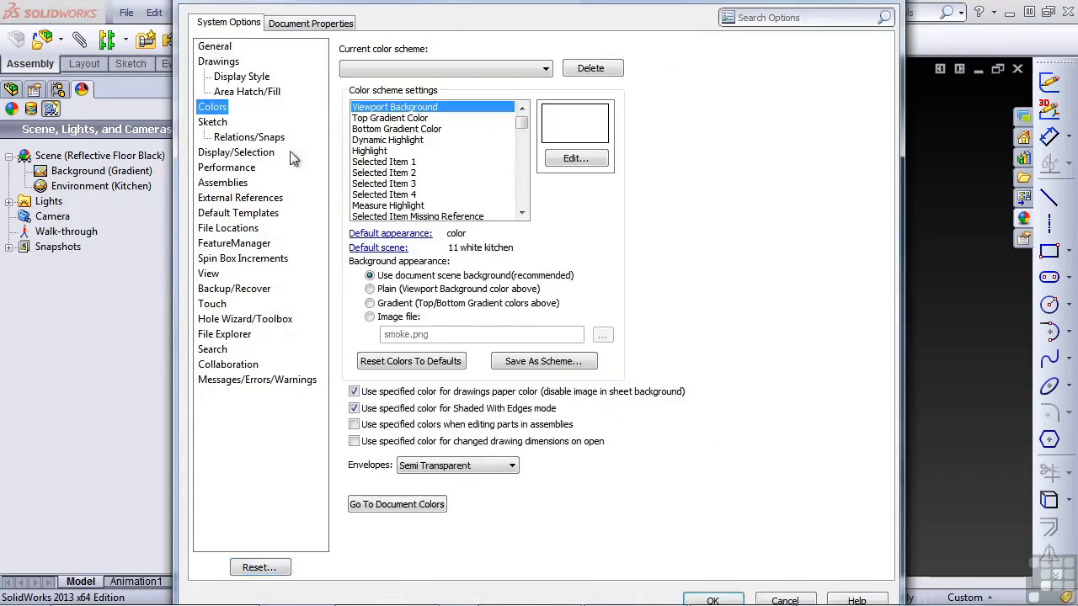
left_click(369, 289)
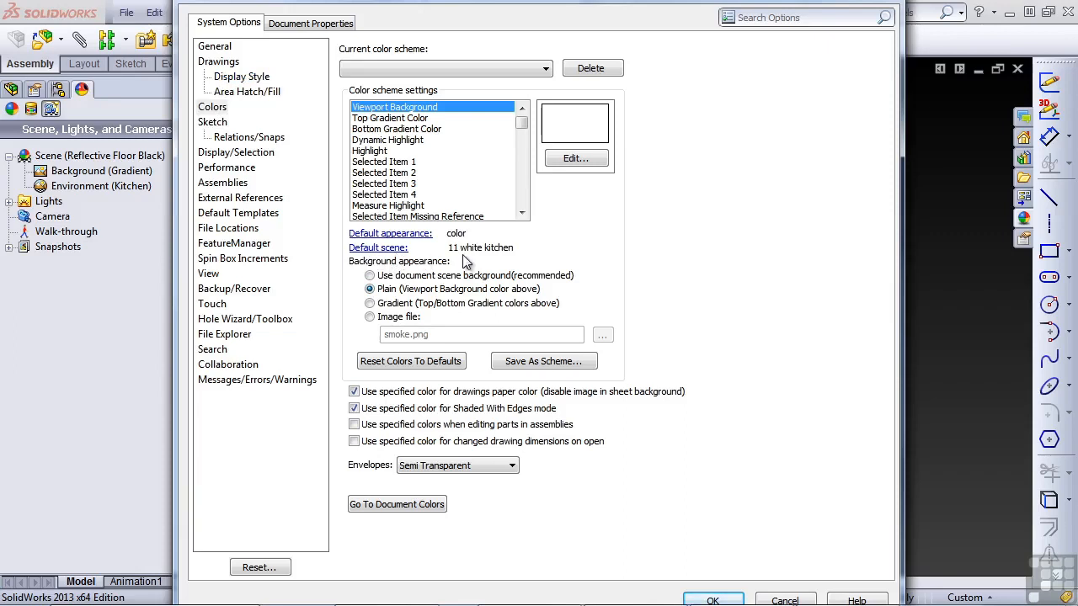
left_click(712, 600)
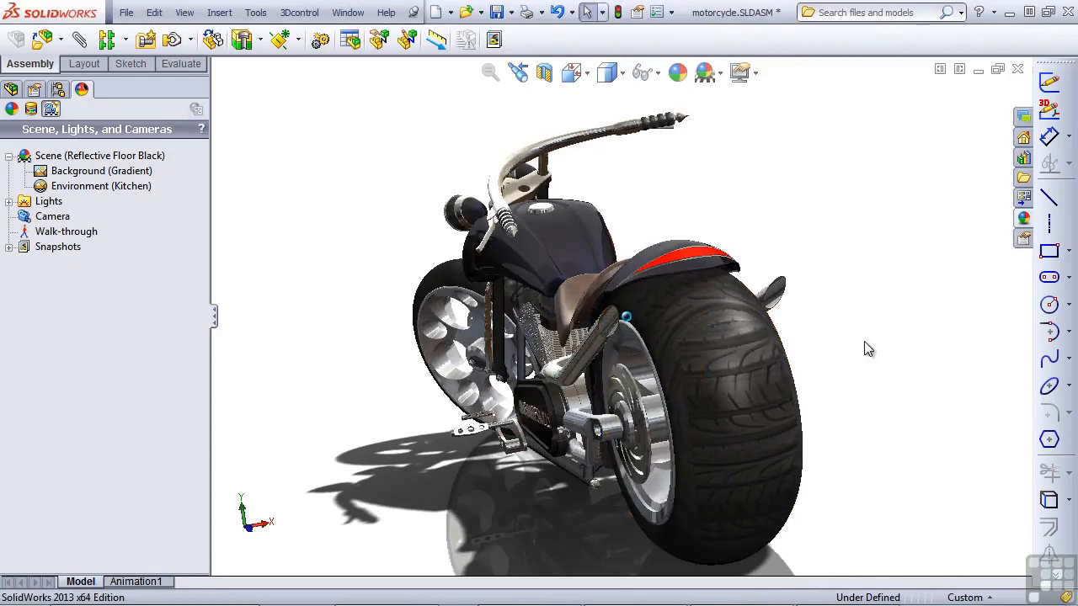
mouse_move(633, 418)
middle_mouse_down()
mouse_move(610, 419)
mouse_move(633, 413)
middle_mouse_up()
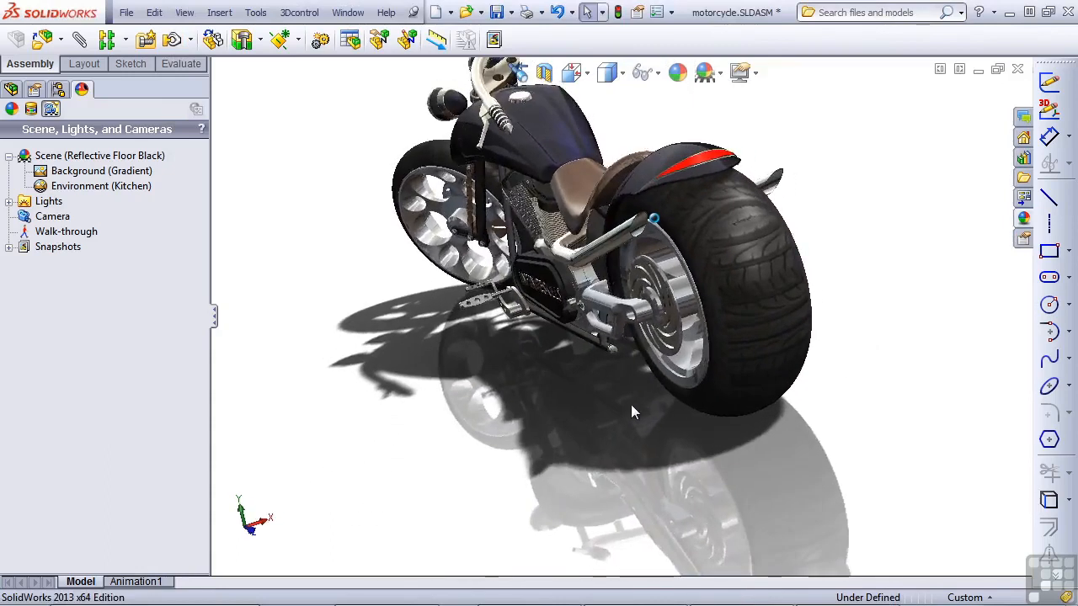
Turn off Shadows In Shaded Mode for the motorcycle view
left_click(1024, 220)
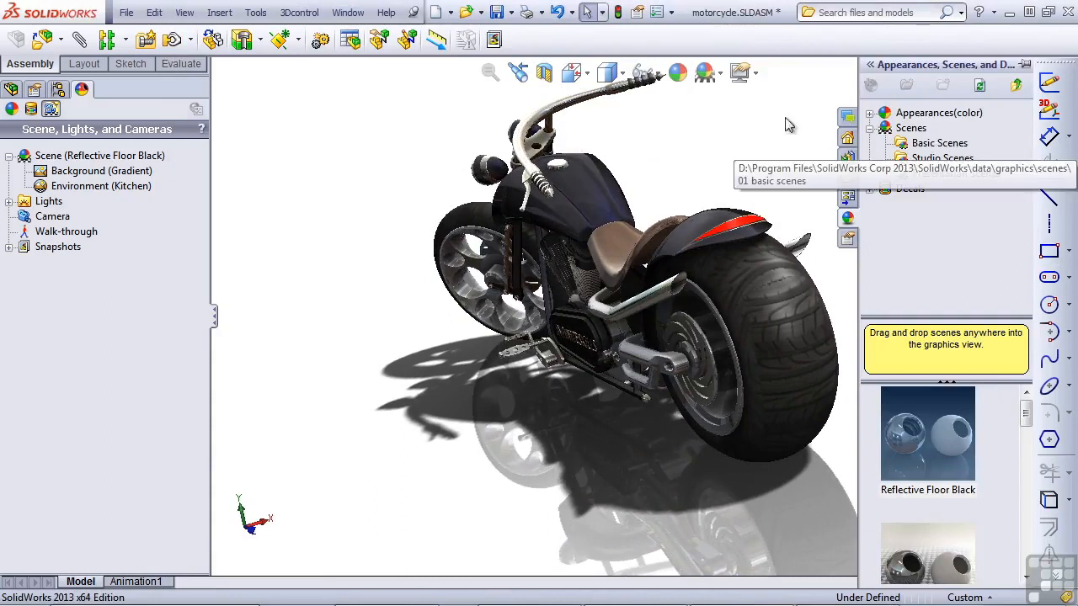
left_click(741, 73)
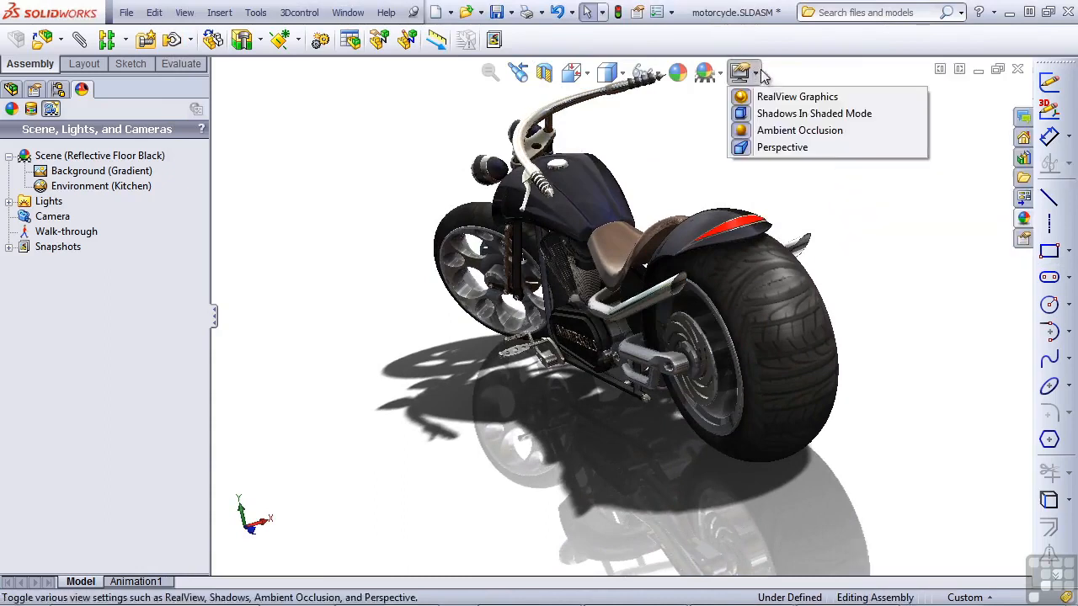
left_click(773, 114)
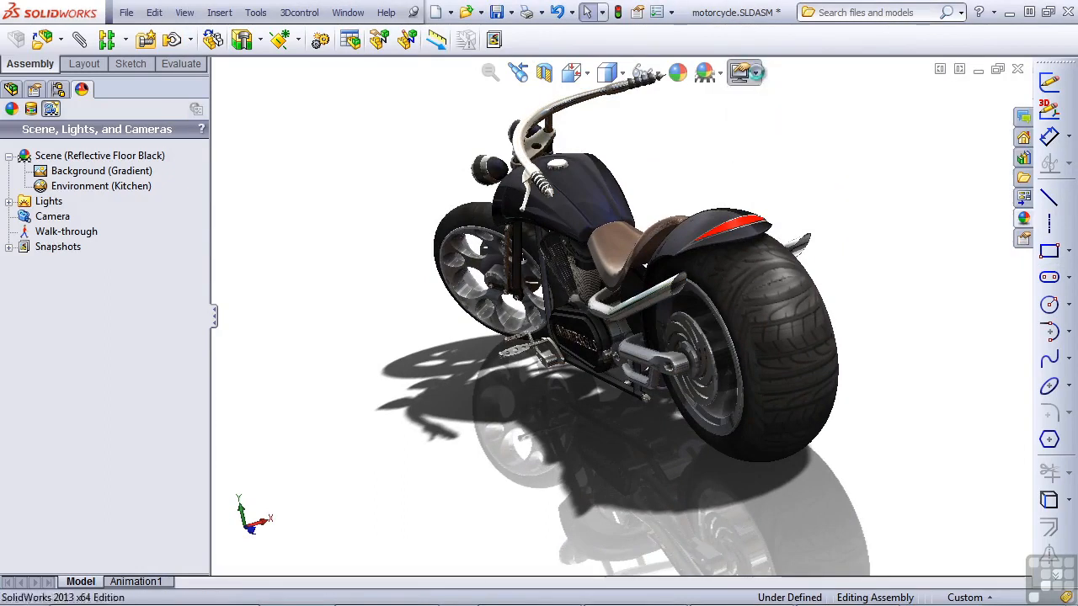
Apply the Plain White scene from the Basic Scenes to the motorcycle
left_click(1023, 219)
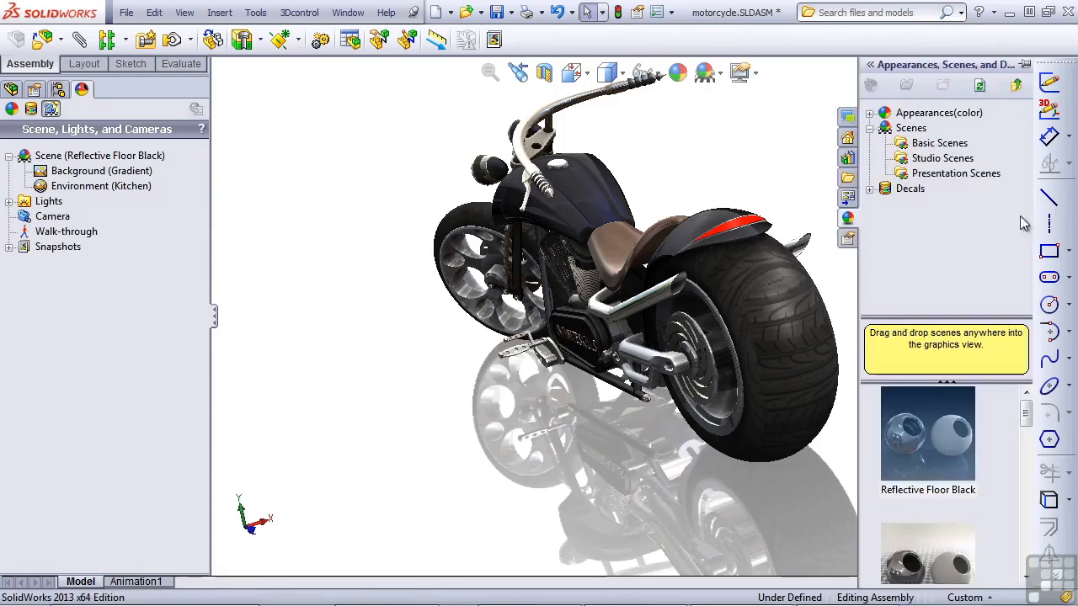
left_click(938, 143)
left_click_drag(1026, 408, 1050, 529)
double_click(927, 445)
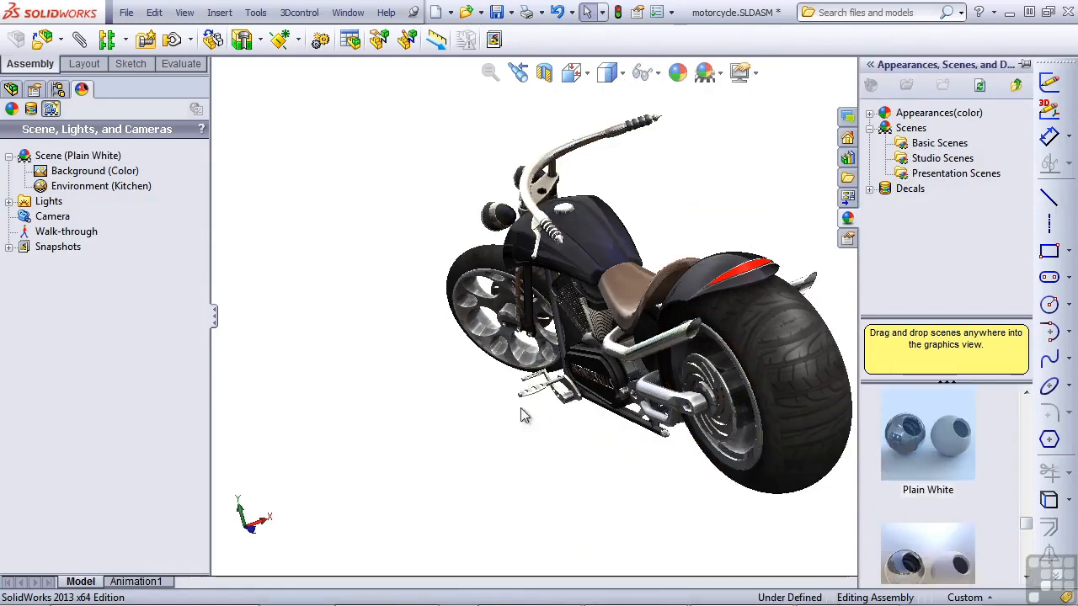
left_click(478, 444)
Edit the scene's environment, compare the floor with reflections on and off, and accept it with Floor reflections off
left_click(104, 187)
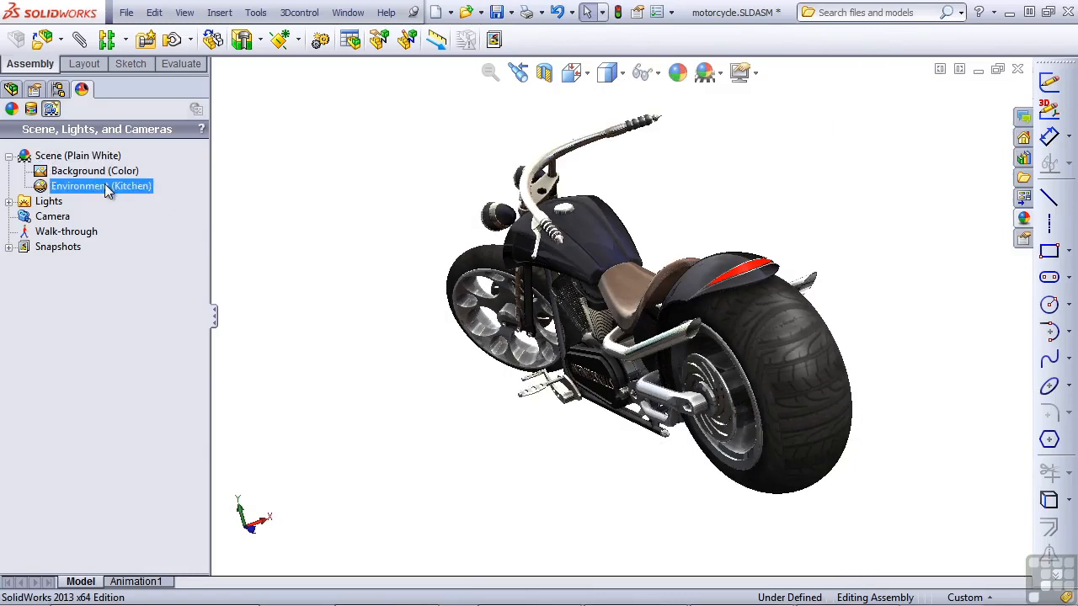
right_click(108, 190)
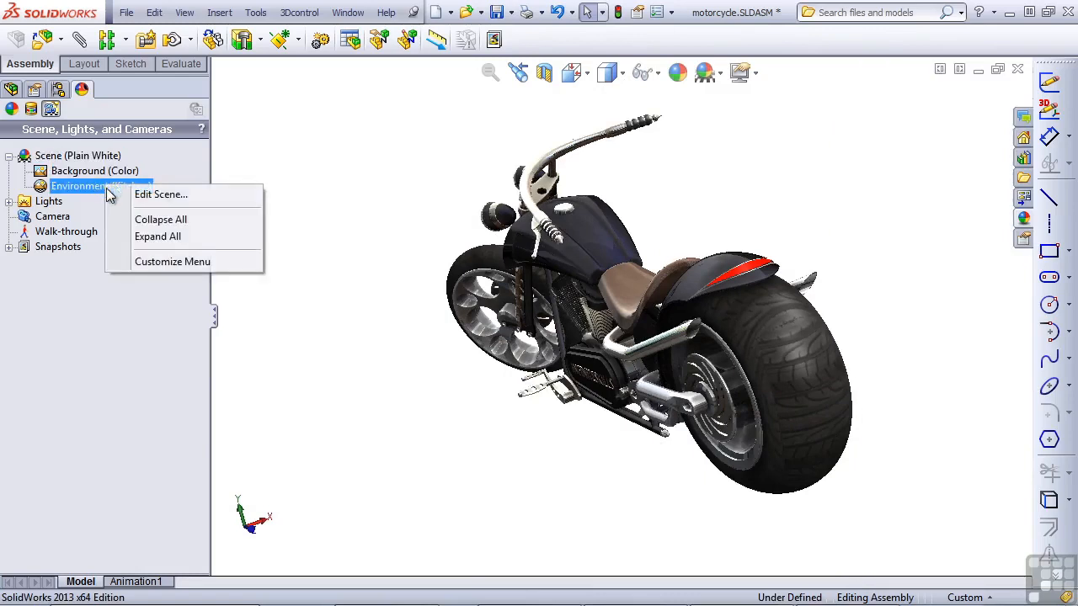
left_click(160, 195)
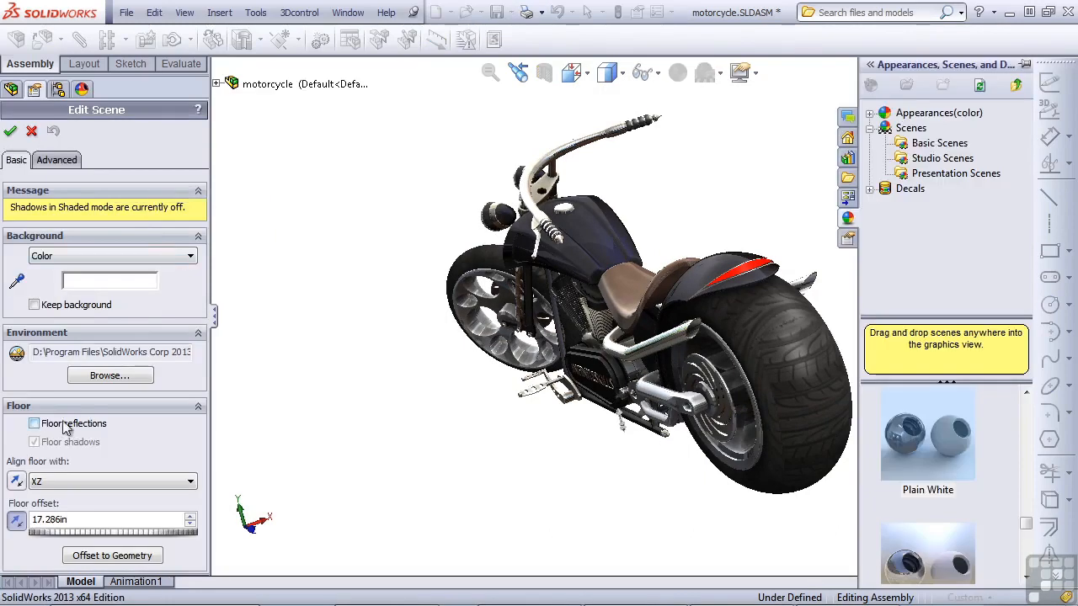
left_click(33, 424)
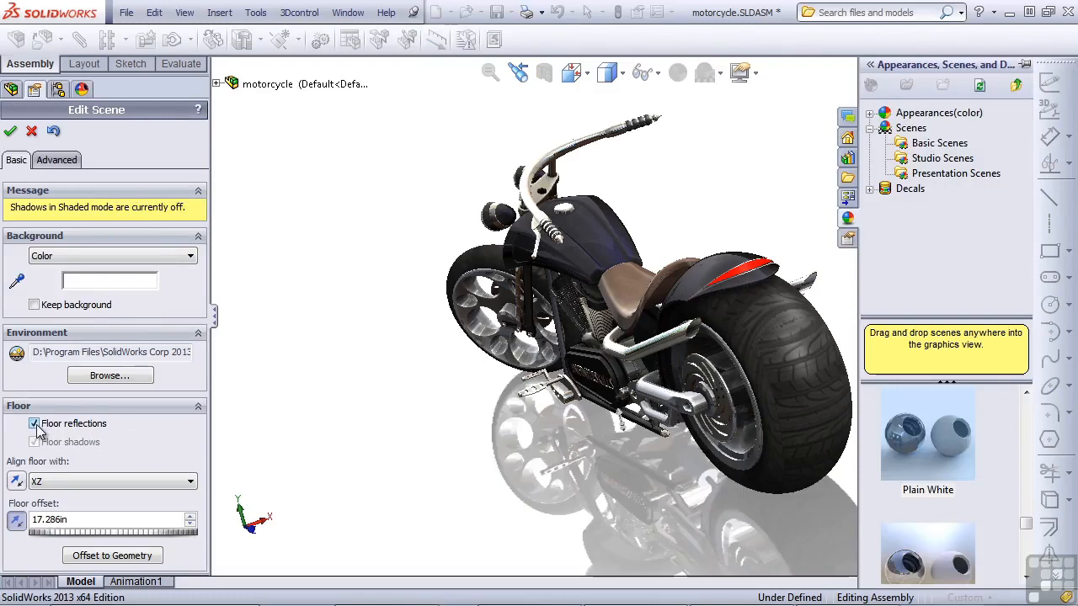
left_click(35, 424)
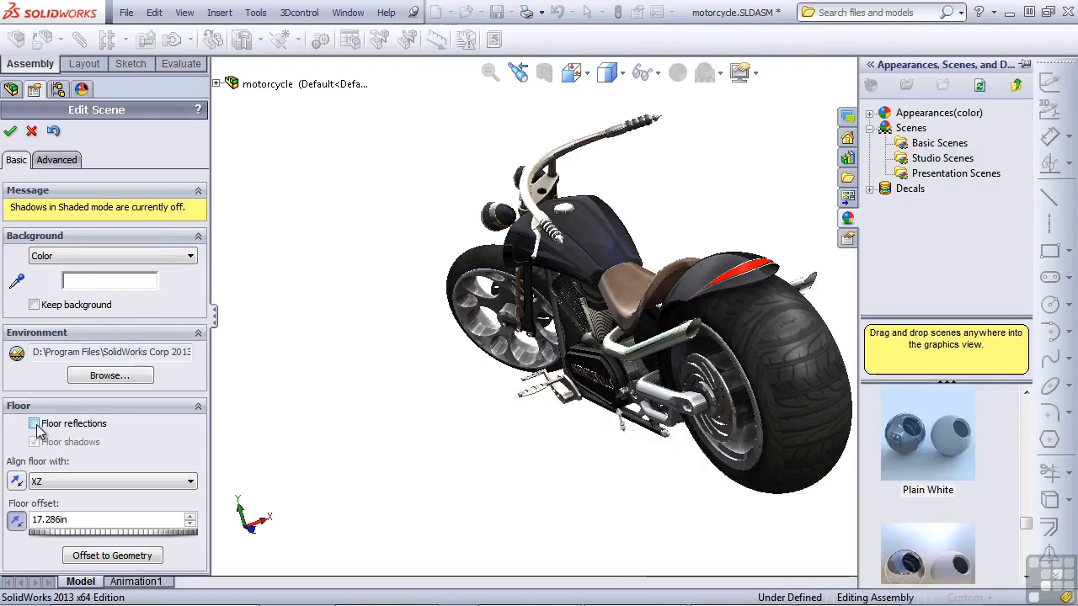
left_click(35, 424)
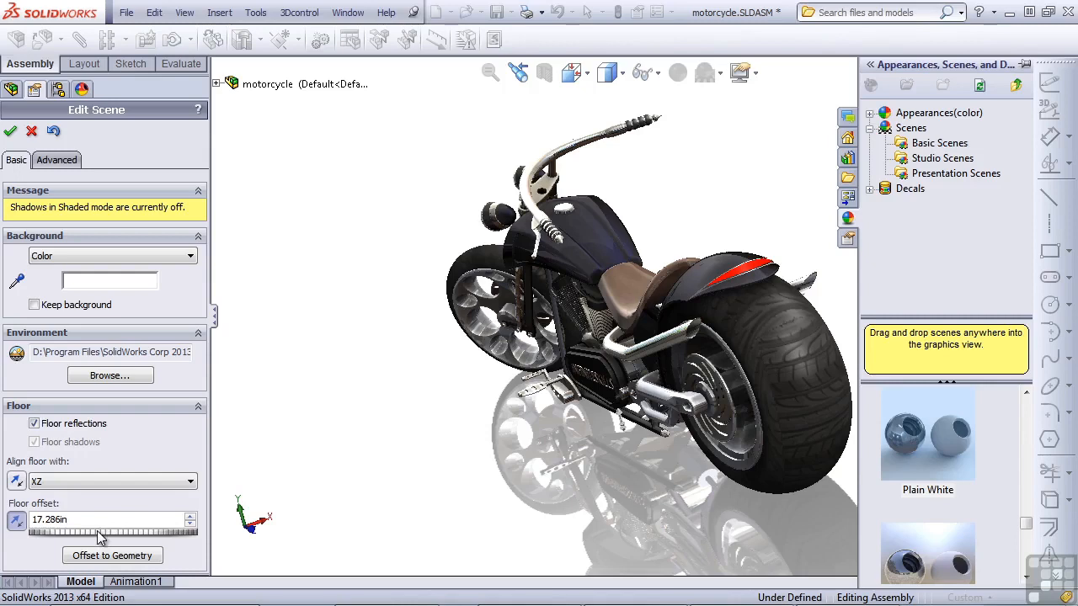
left_click(92, 426)
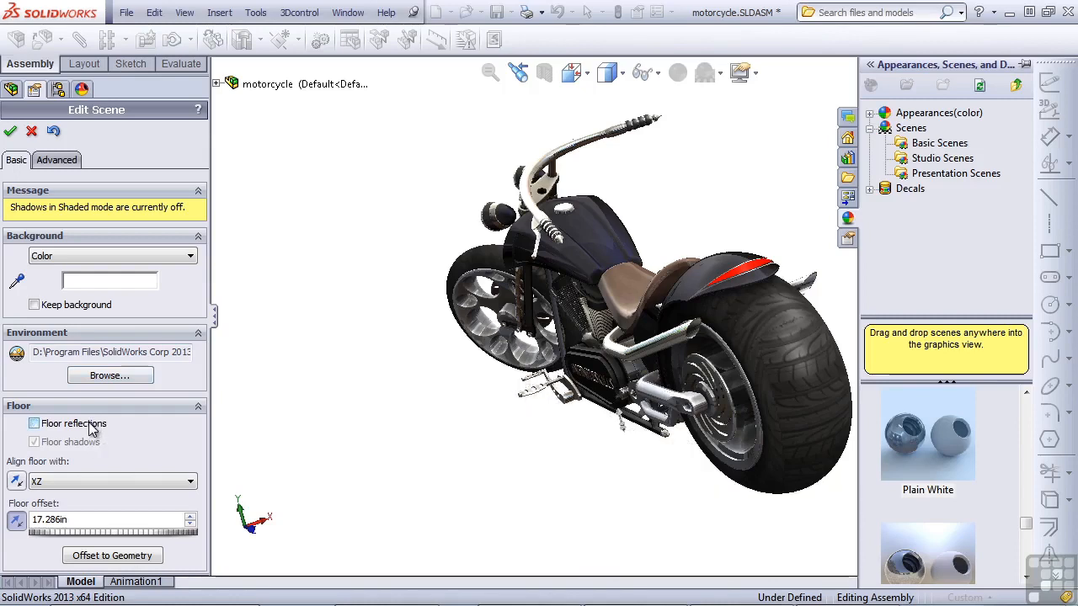
left_click(11, 133)
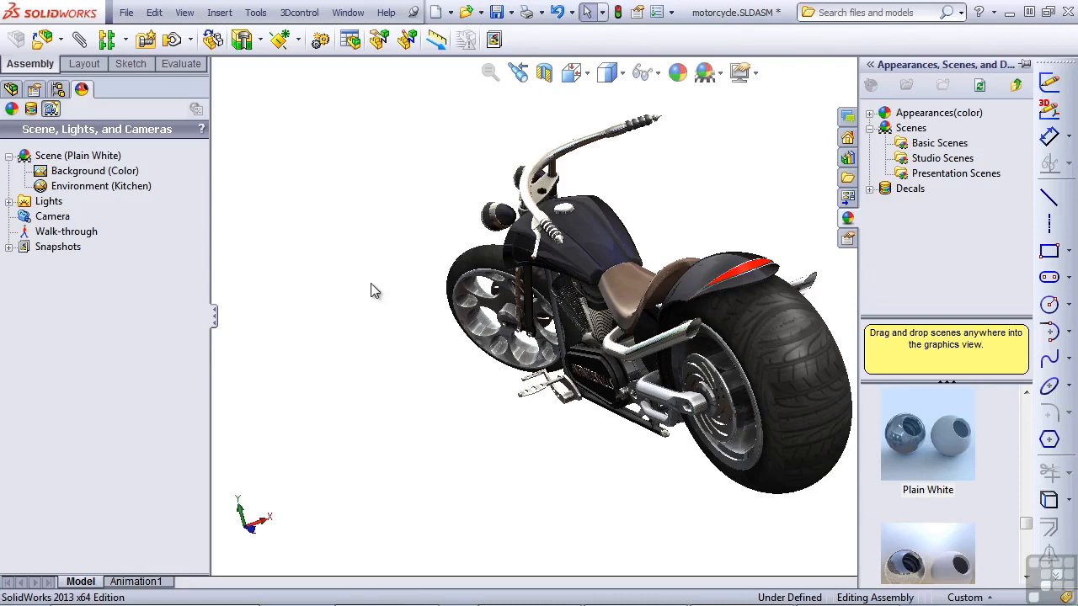
Turn off Ambient Occlusion and the Perspective view for the motorcycle
left_click(756, 73)
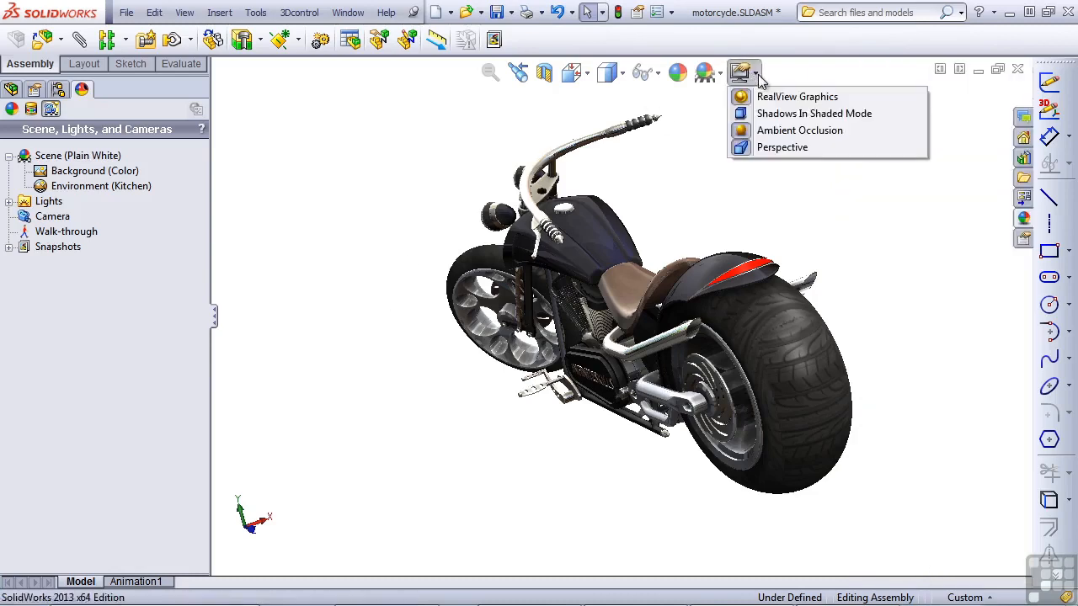
left_click(768, 133)
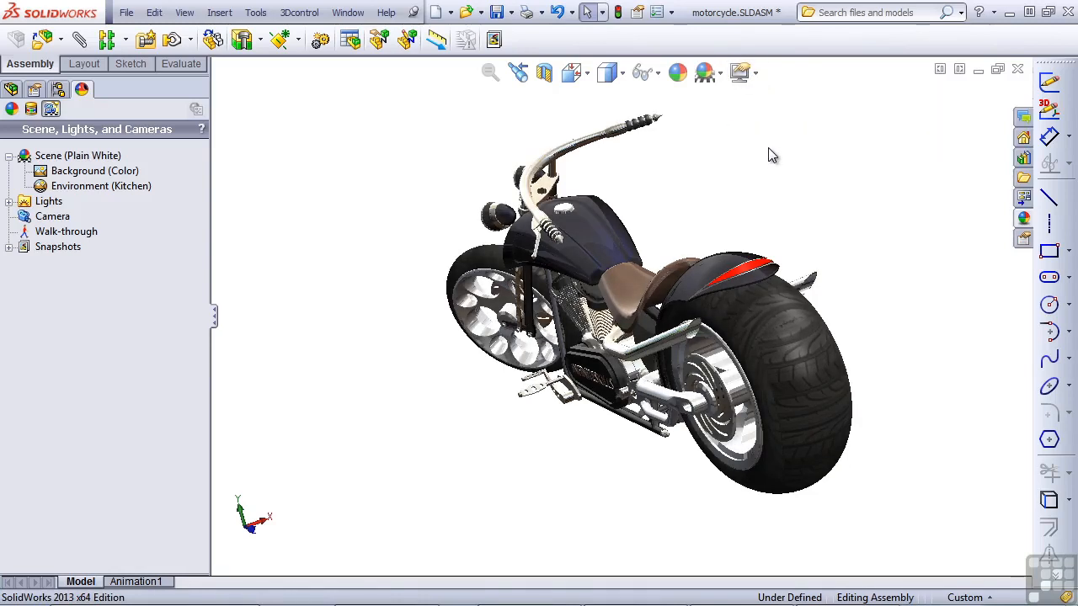
left_click(745, 74)
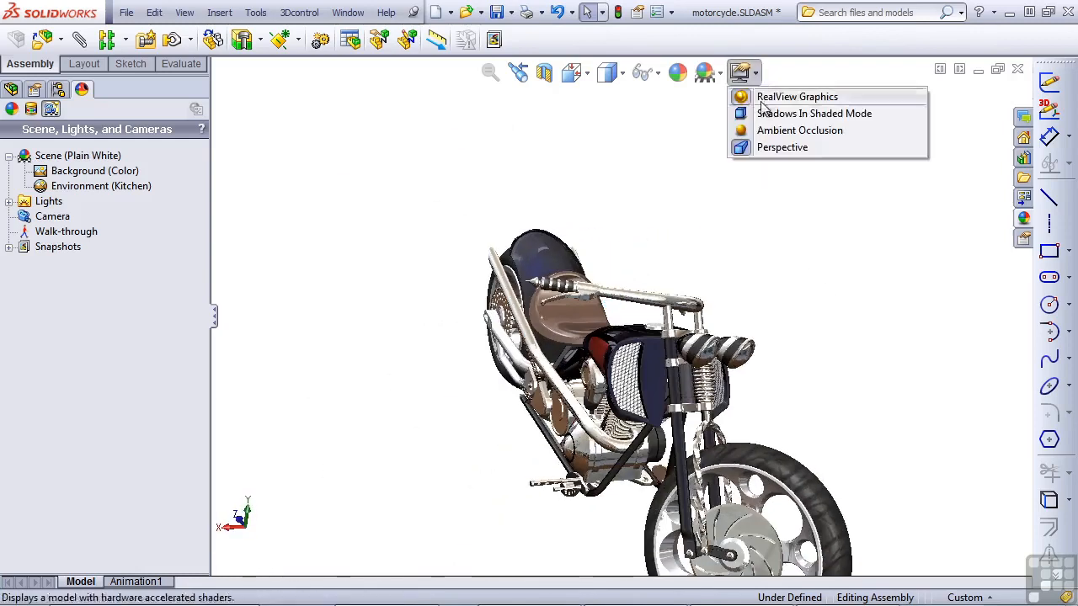
left_click(764, 150)
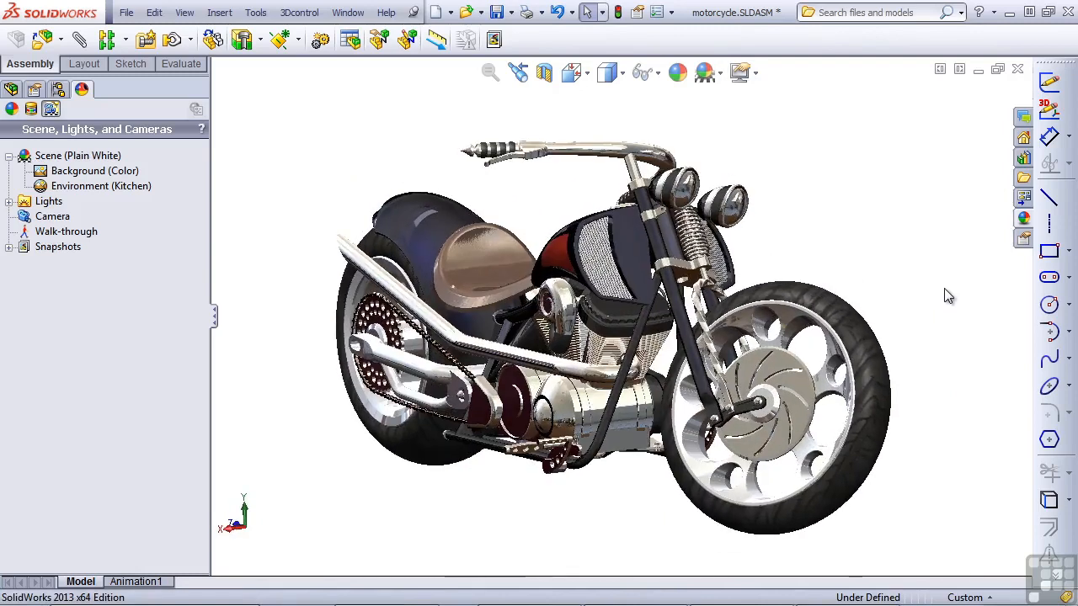
Set the display style to Shaded With Edges and check face selection on the saddle, leaving nothing selected
left_click(623, 74)
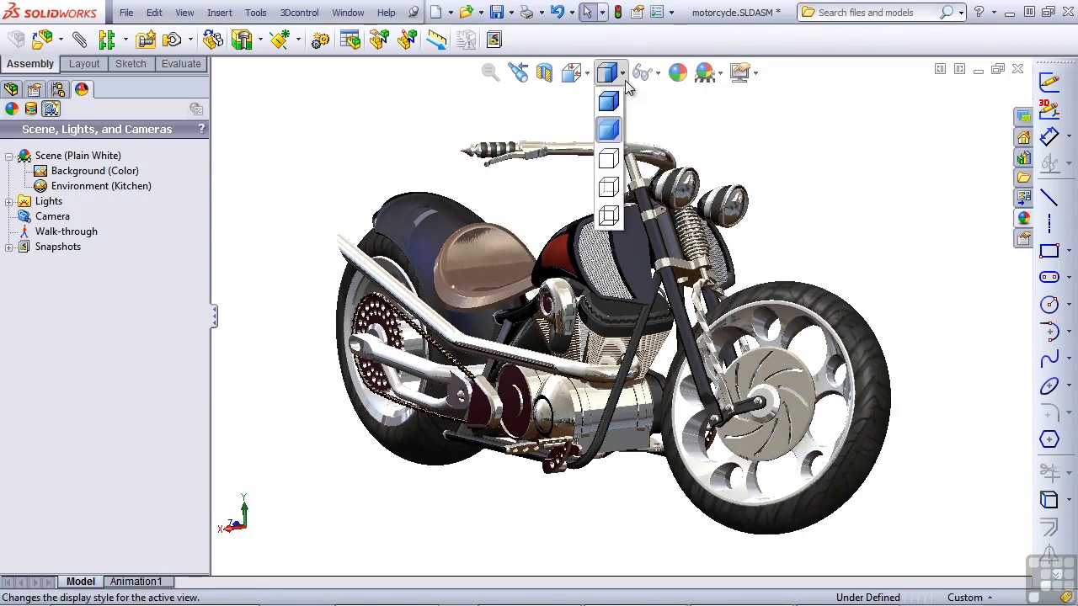
left_click(611, 103)
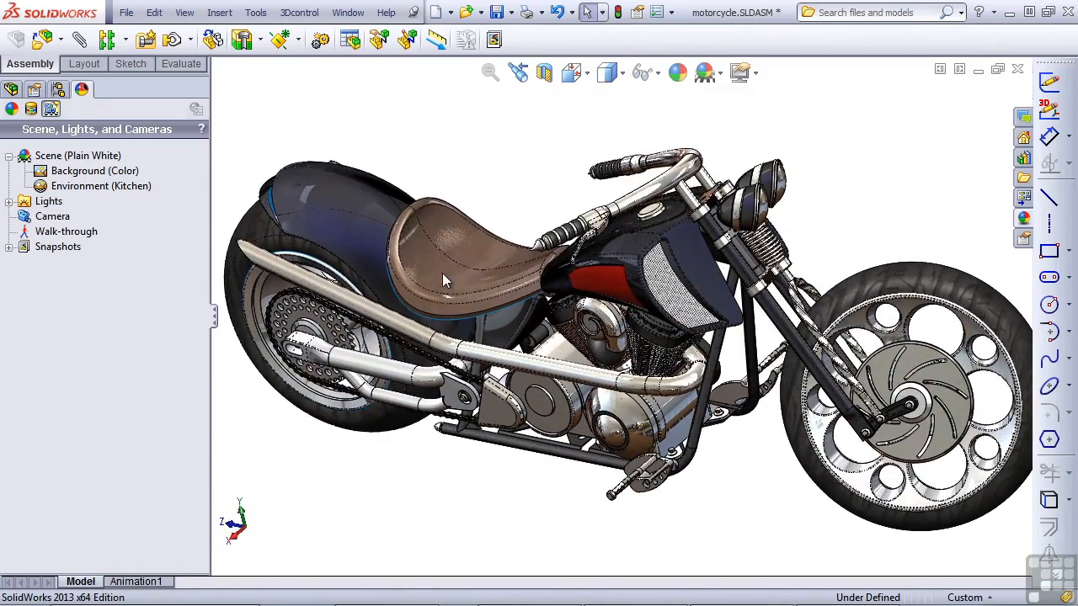
left_click(443, 275)
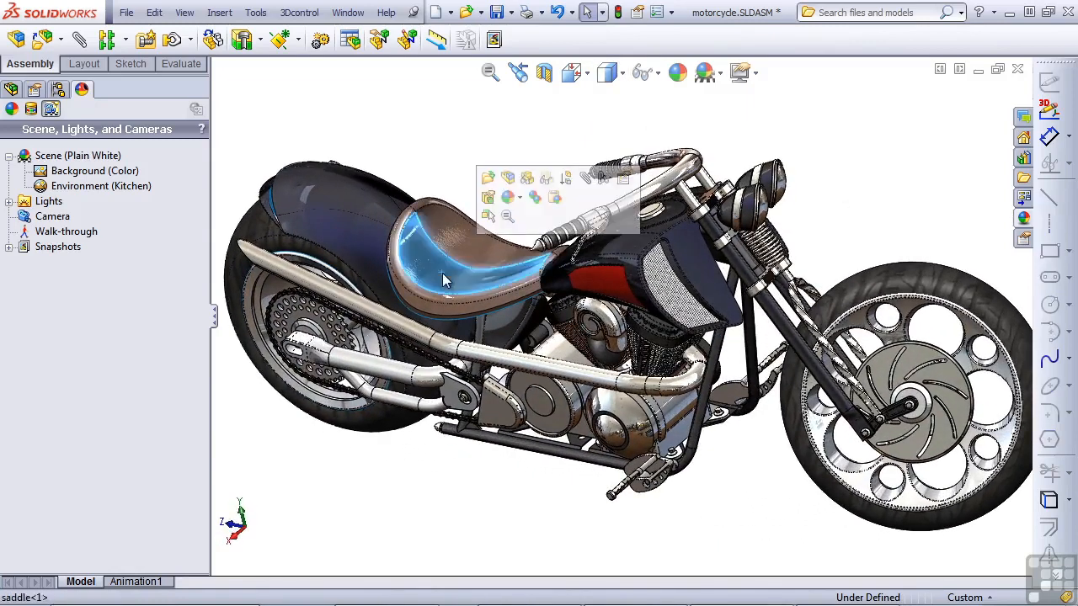
left_click(410, 464)
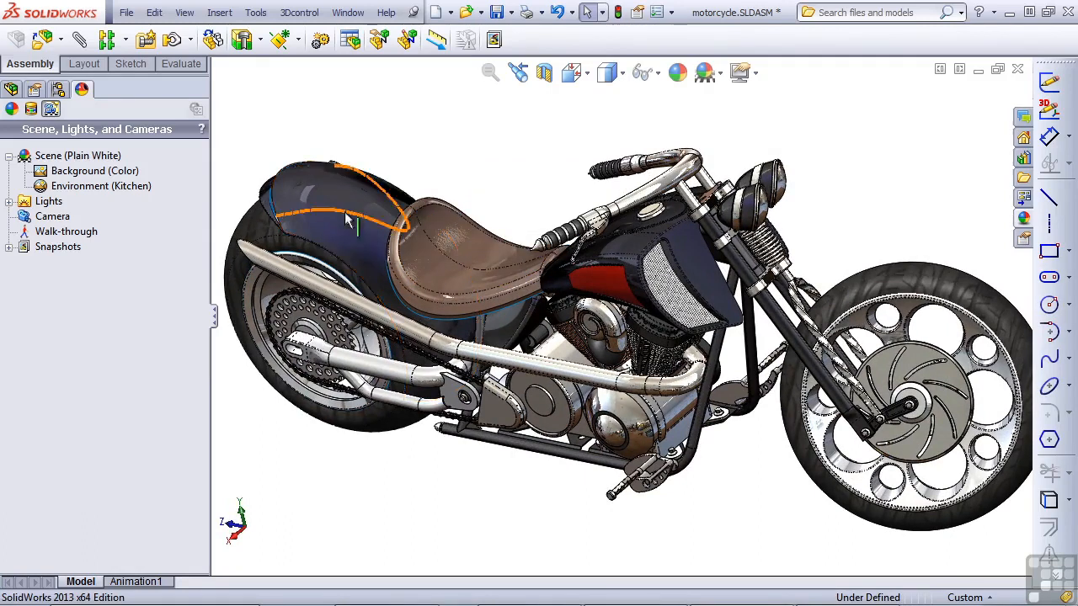